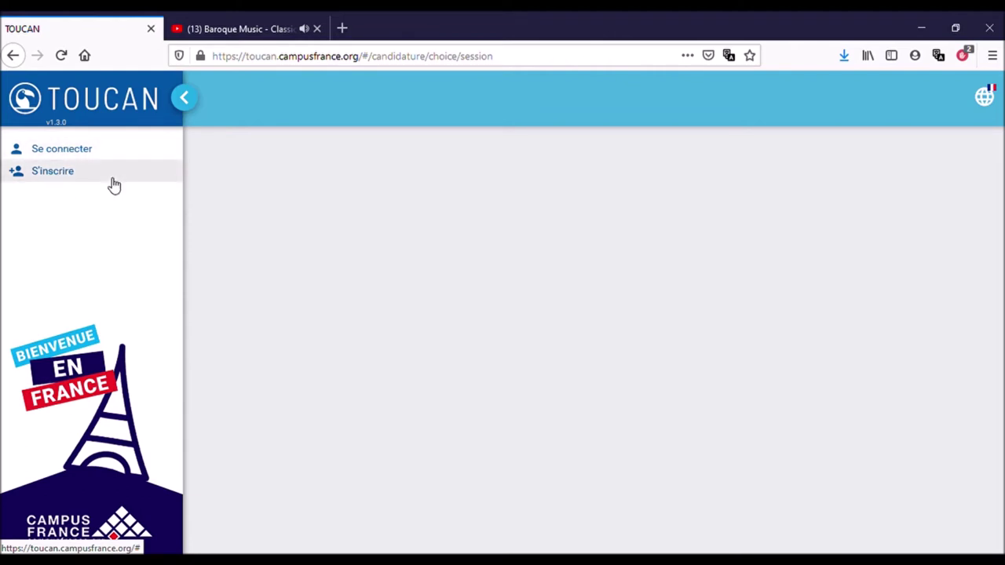
Open the Campus France account creation form via S'inscrire in the left sidebar.
click(88, 182)
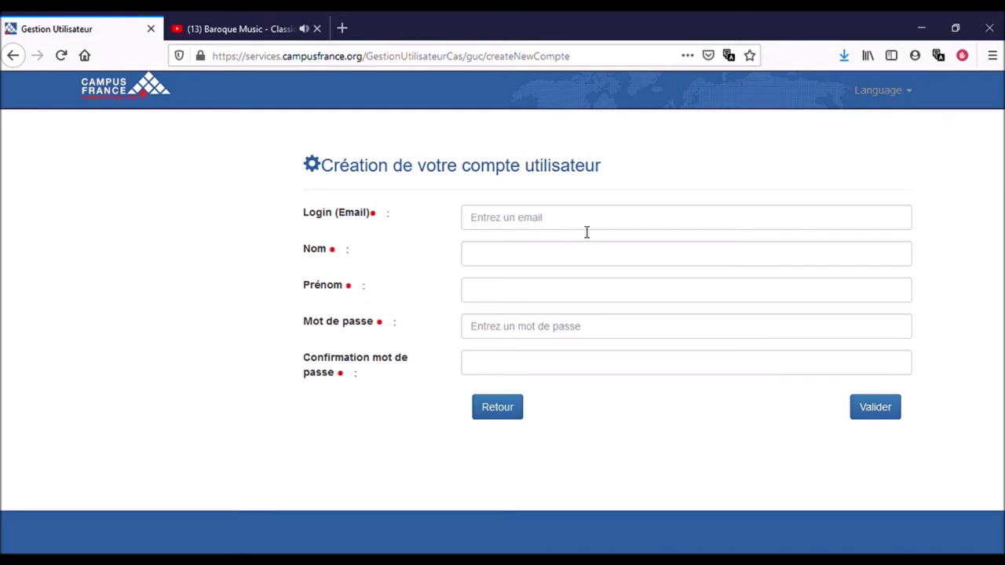
Enter the login e-mail address, the surname and the first name on the account form.
click(586, 231)
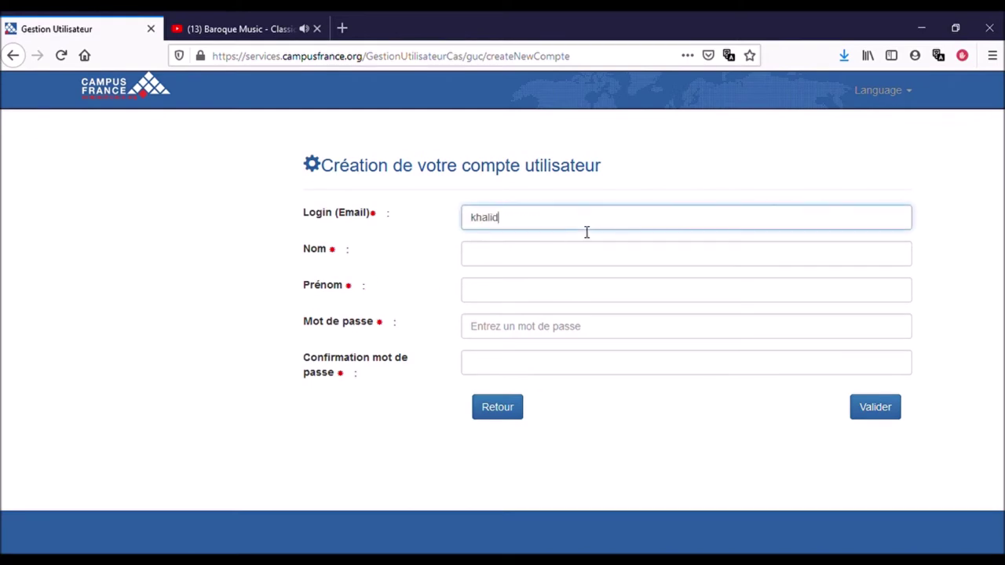
key(Tab)
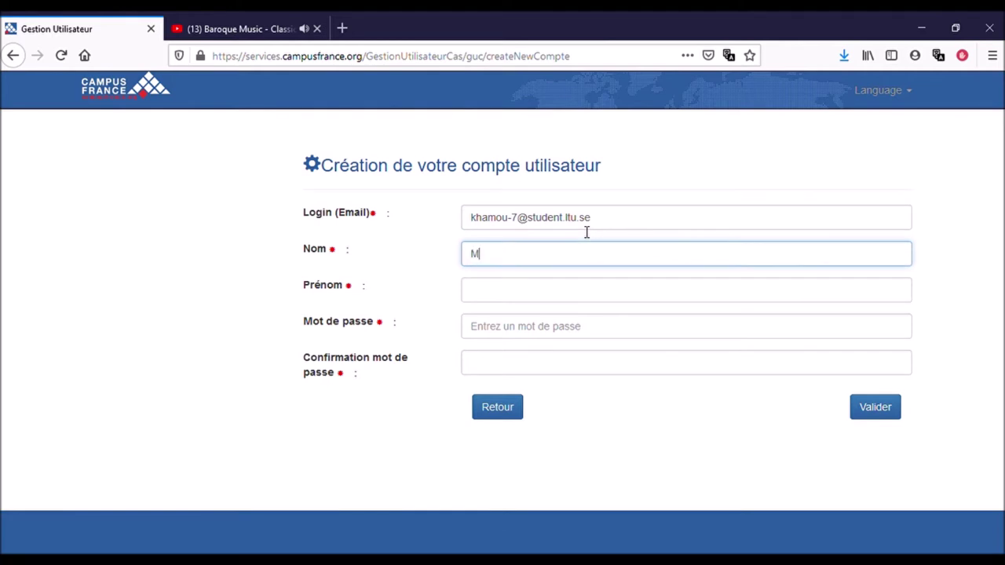
key(Tab)
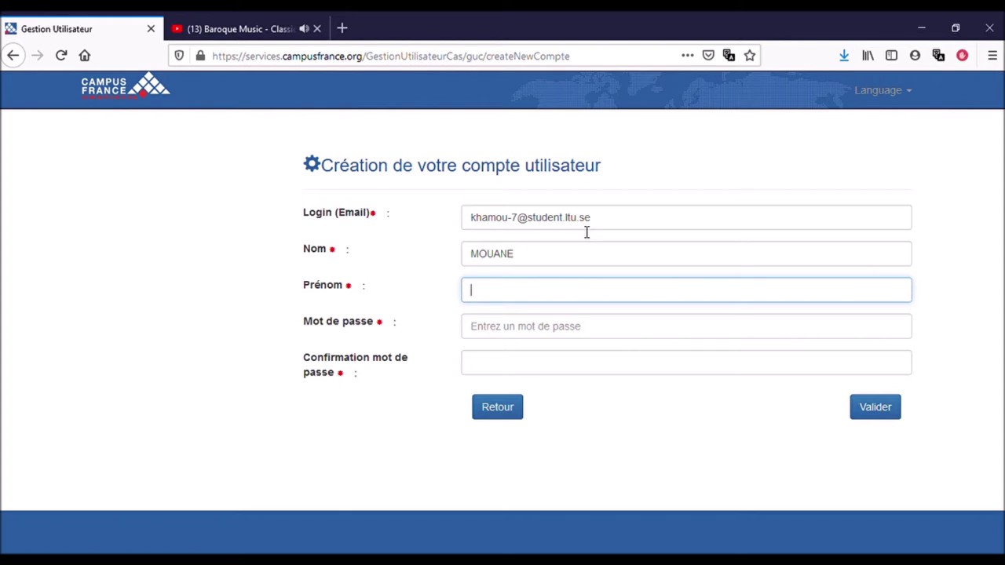
Enter the account password and repeat it in the Confirmation field.
key(Tab)
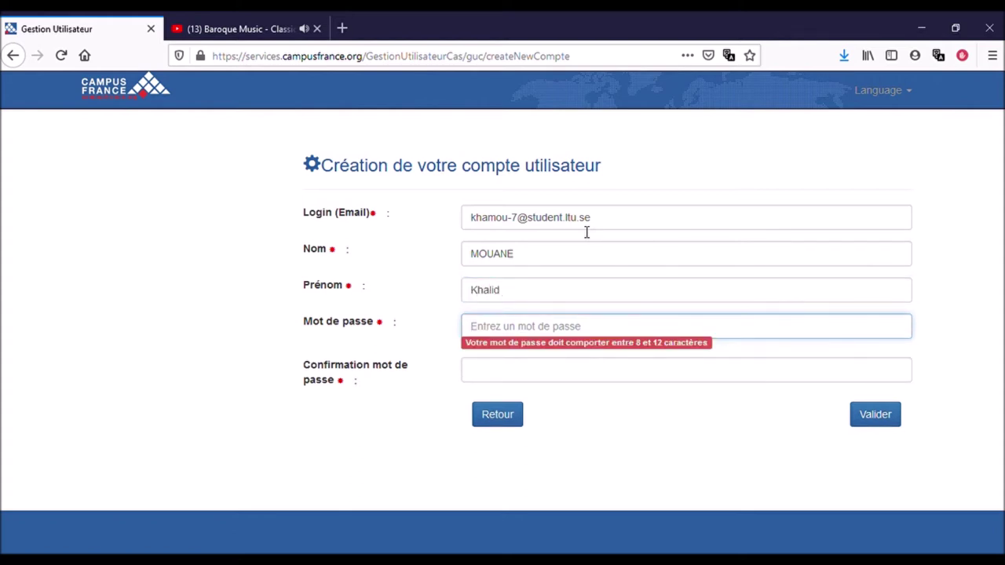
text(*********)
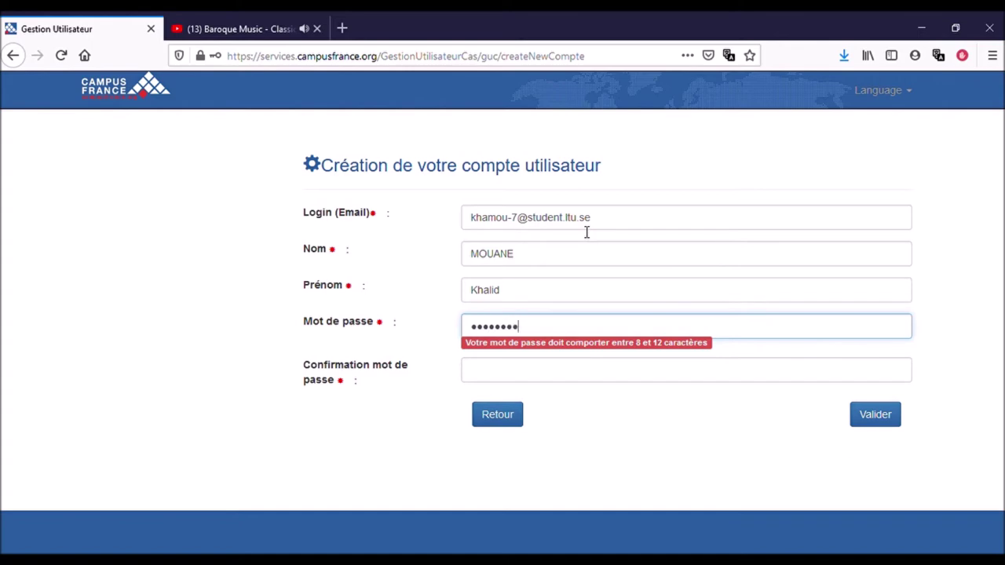
text(*)
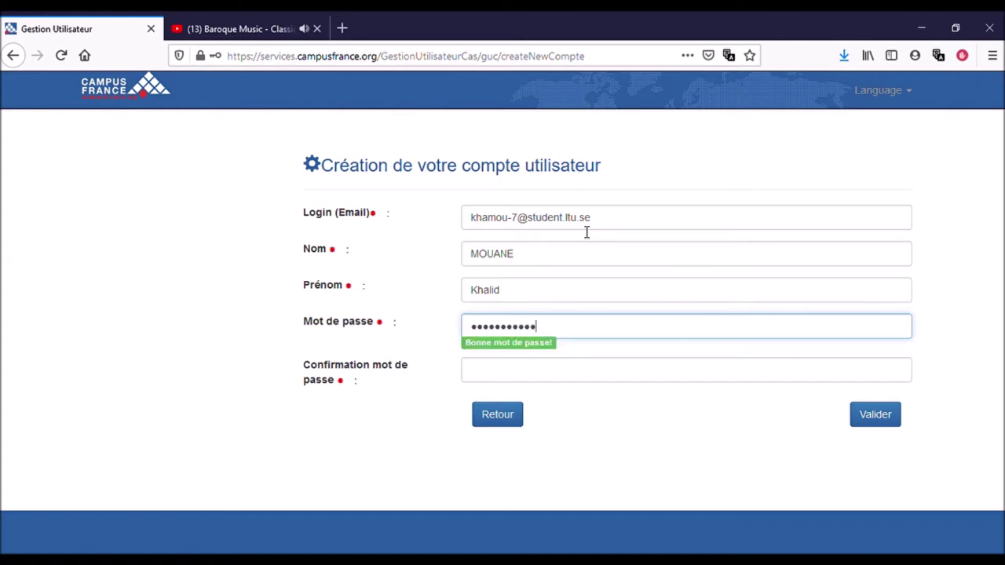
click(507, 383)
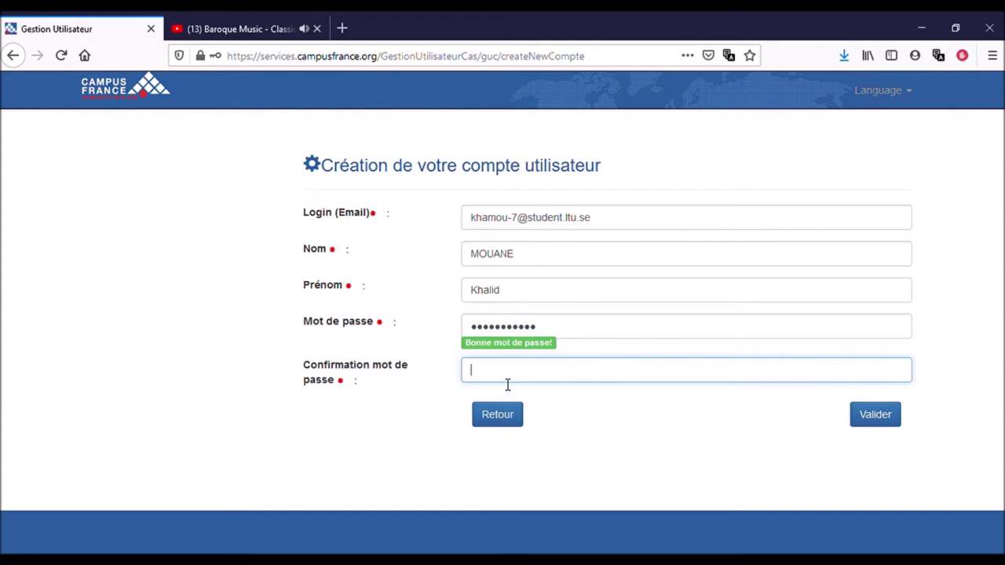
text(•••••••••••)
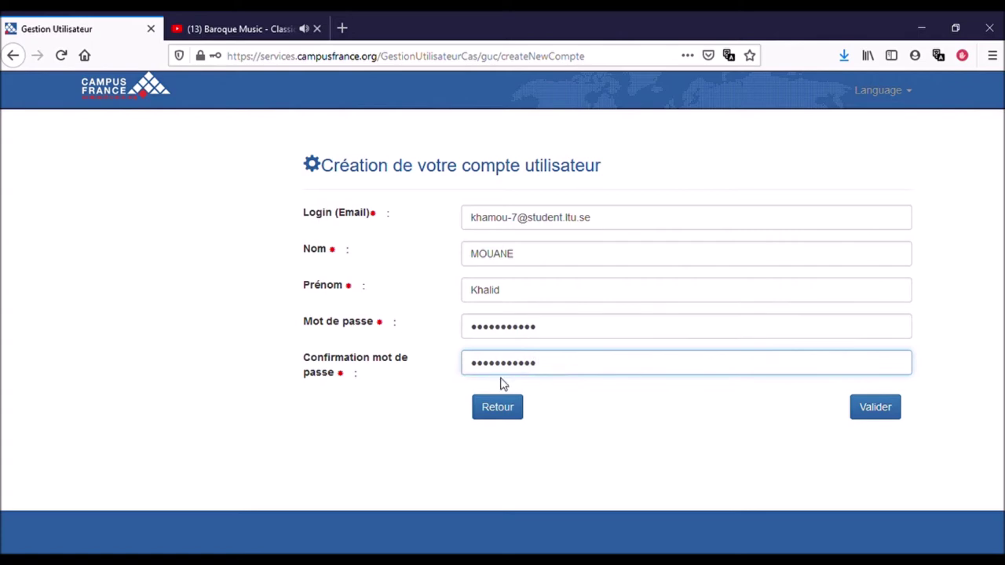
Submit the account details with Valider and confirm creation with Enregistrer.
click(880, 409)
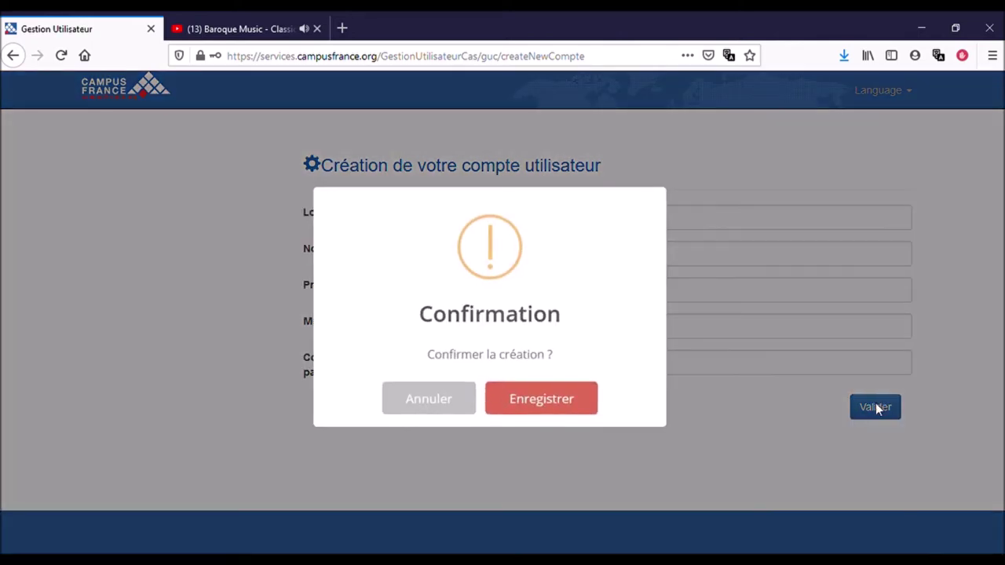
click(558, 405)
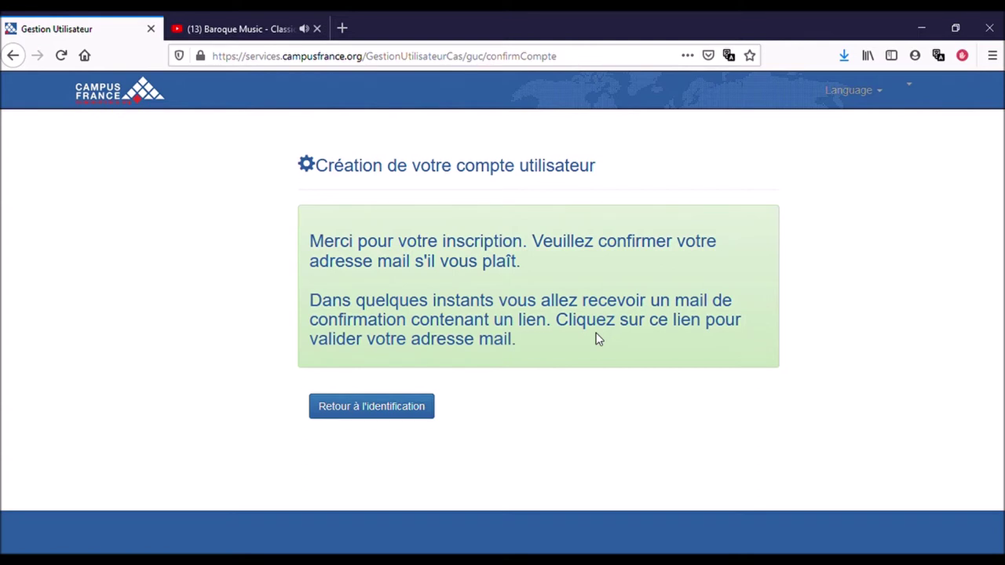
In a new tab, load the university webmail inbox from the address-bar suggestion.
click(342, 29)
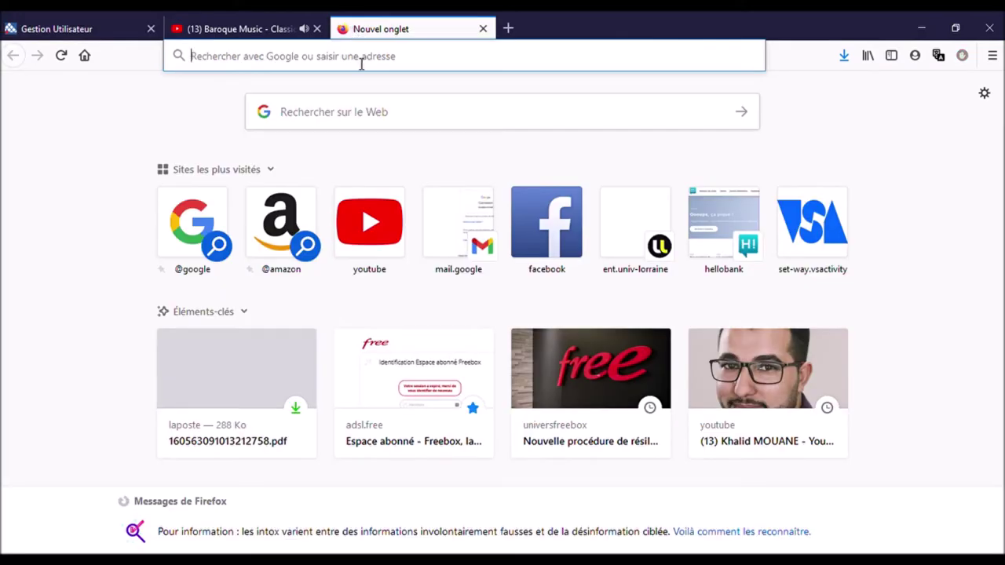
key(BackSpace)
key(BackSpace)
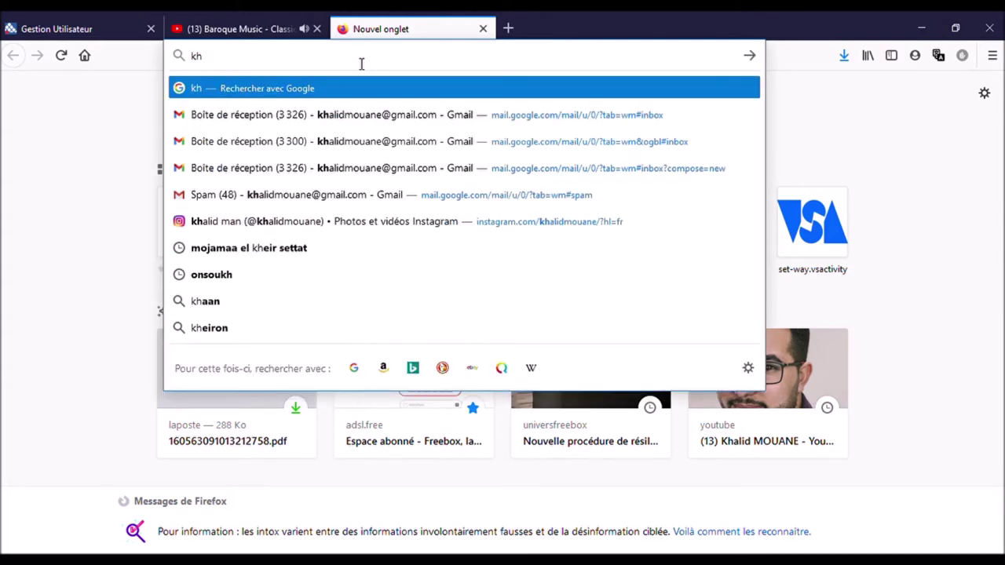
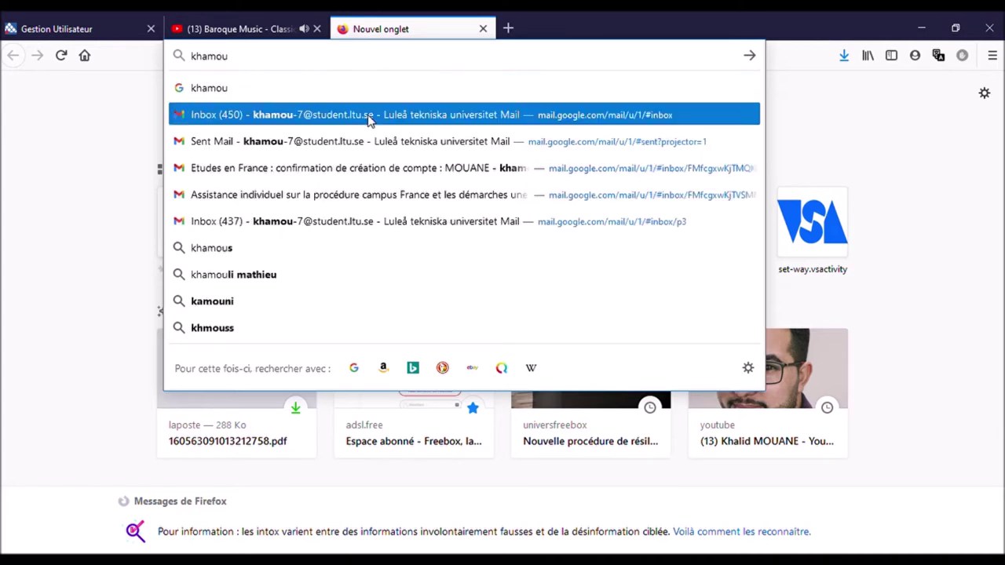
click(371, 116)
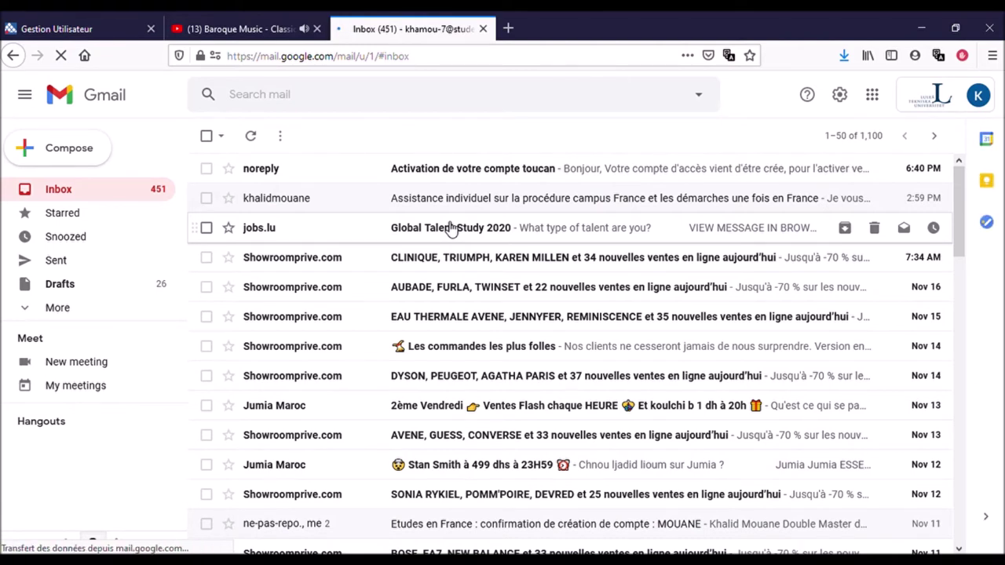
Open the 'Activation de votre compte toucan' e-mail and follow its confirmation link.
click(582, 179)
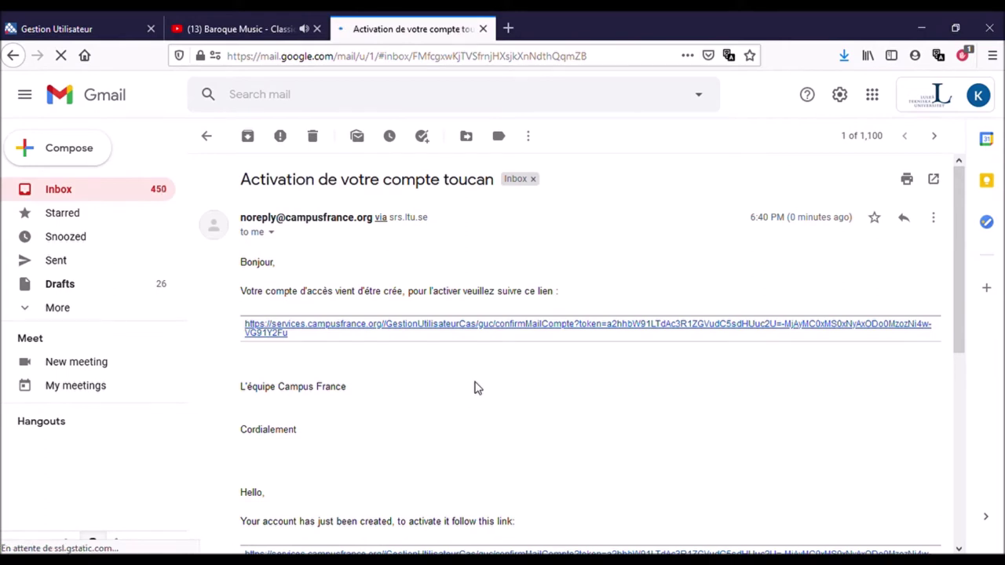
click(496, 328)
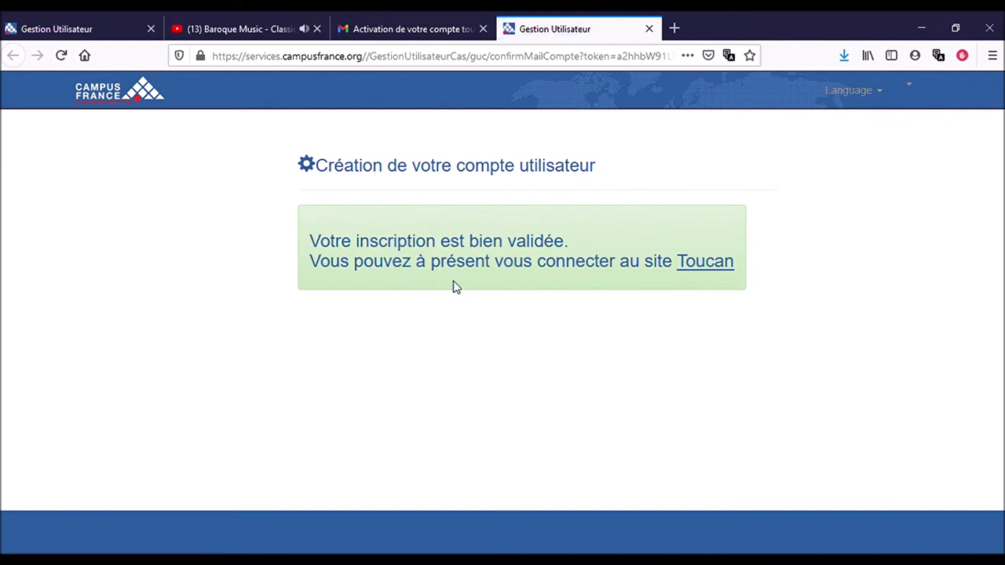
From the Toucan site, sign in with the account e-mail as username and the password.
click(704, 266)
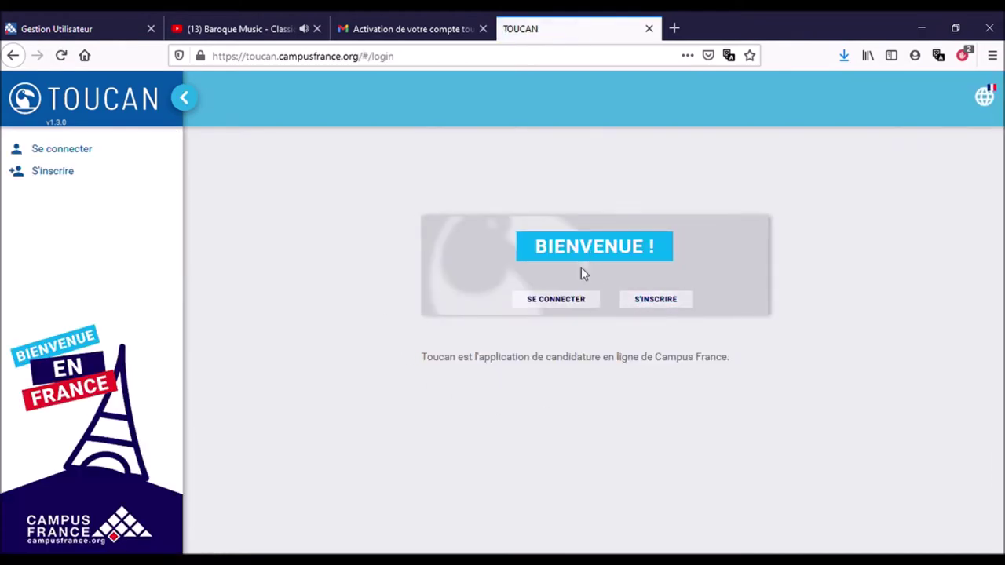
click(577, 299)
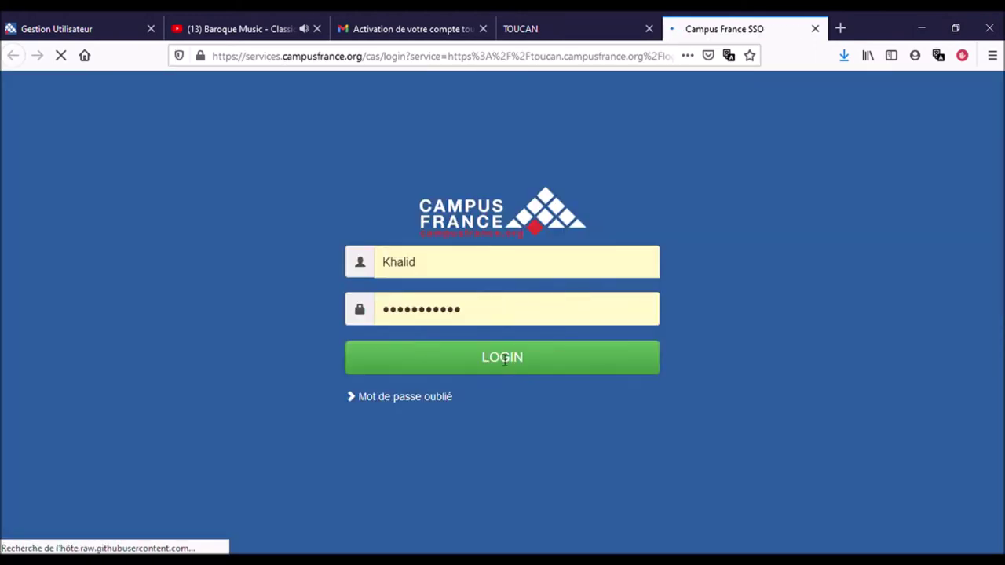
click(503, 366)
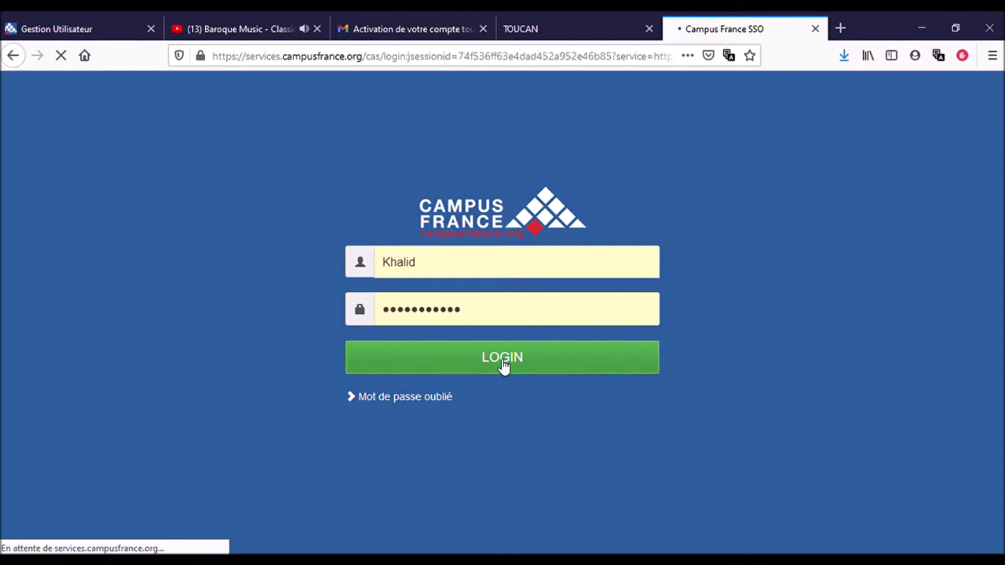
click(444, 295)
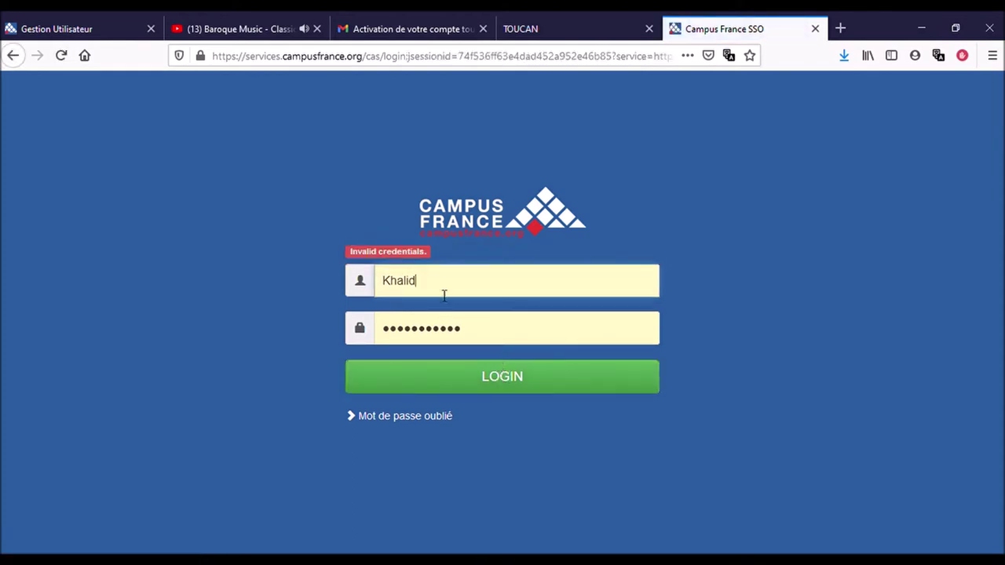
key(BackSpace)
key(BackSpace)
key(BackSpace)
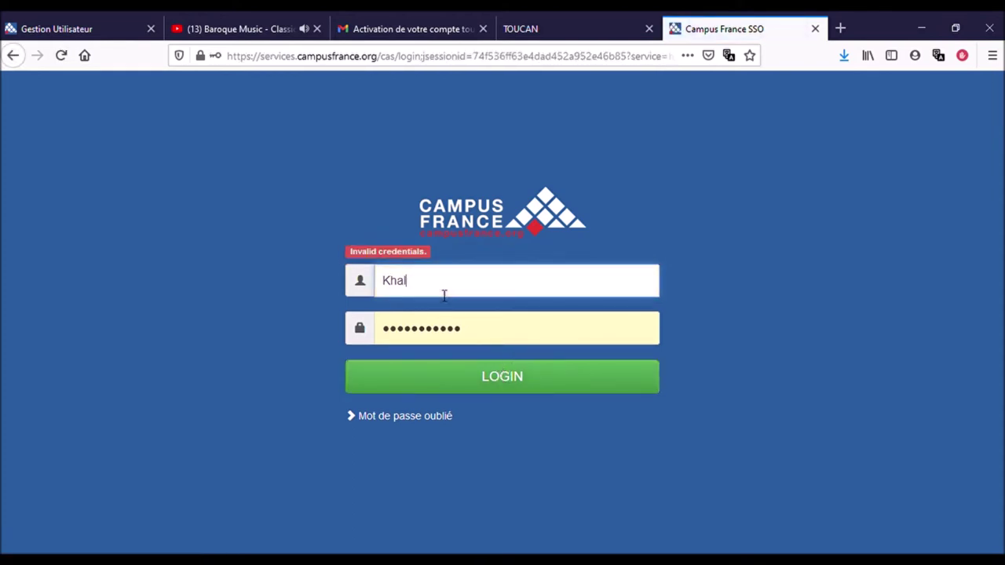
key(Return)
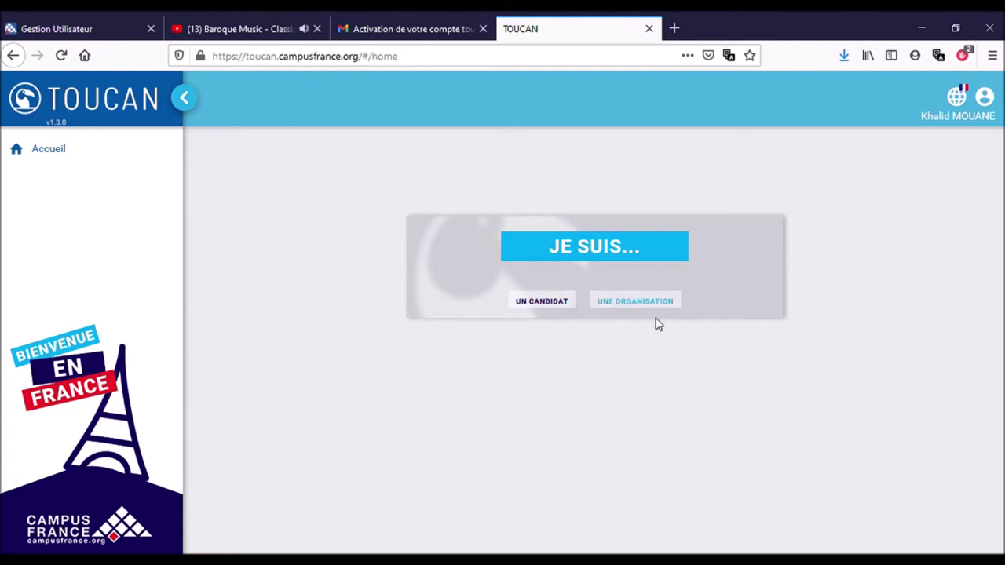
click(550, 309)
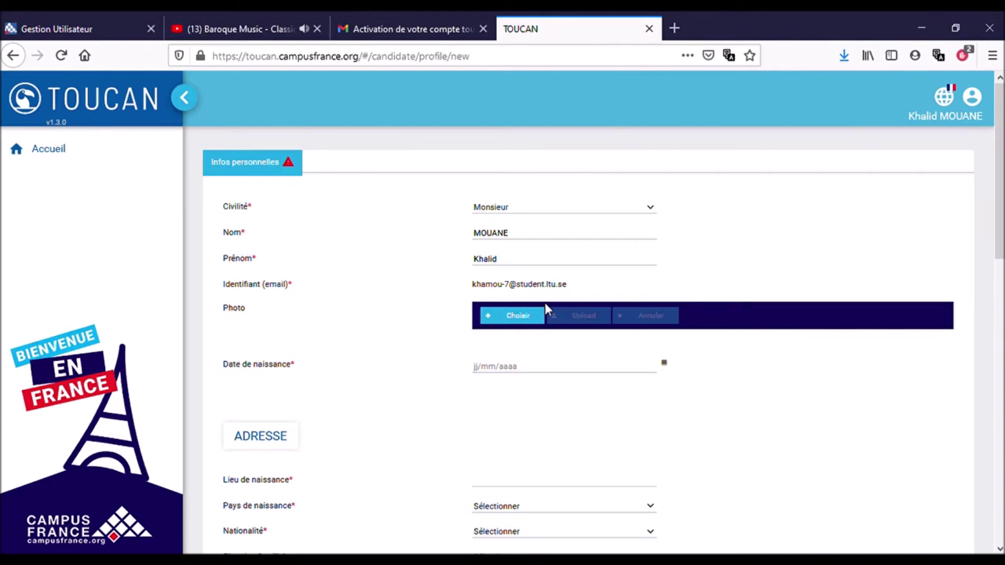
scroll(658, 390, down, 3)
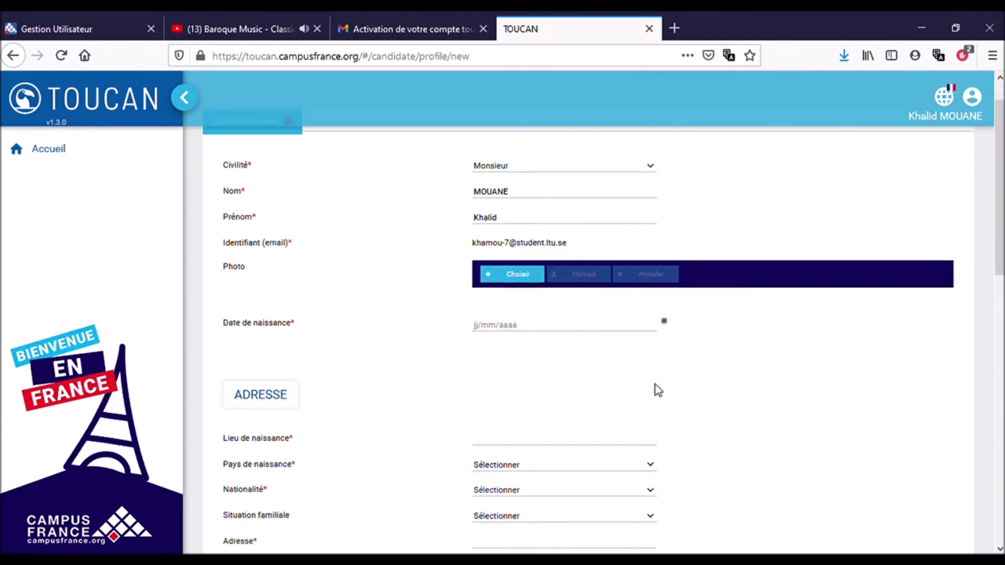
scroll(658, 390, up, 3)
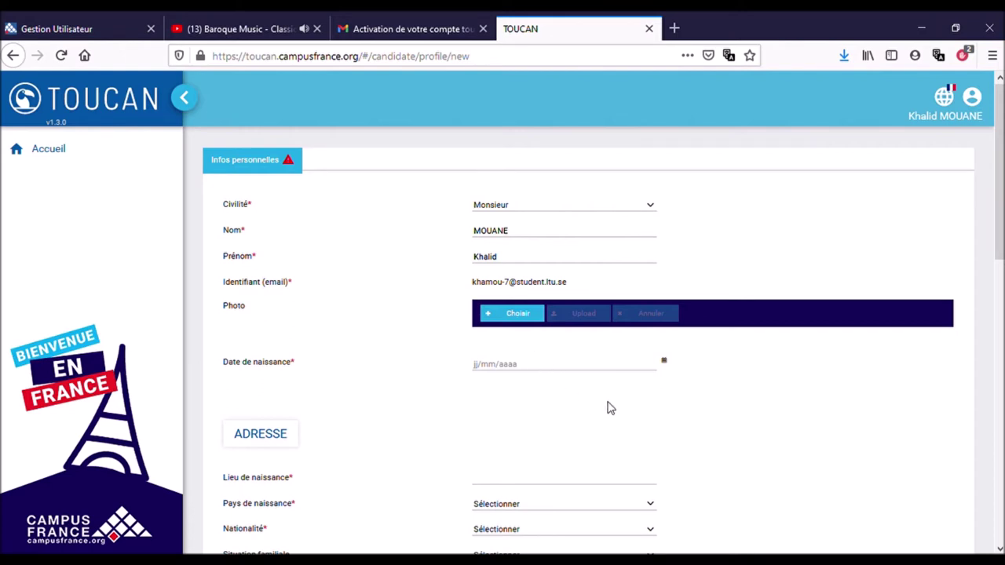
scroll(609, 406, down, 2)
scroll(667, 343, down, 4)
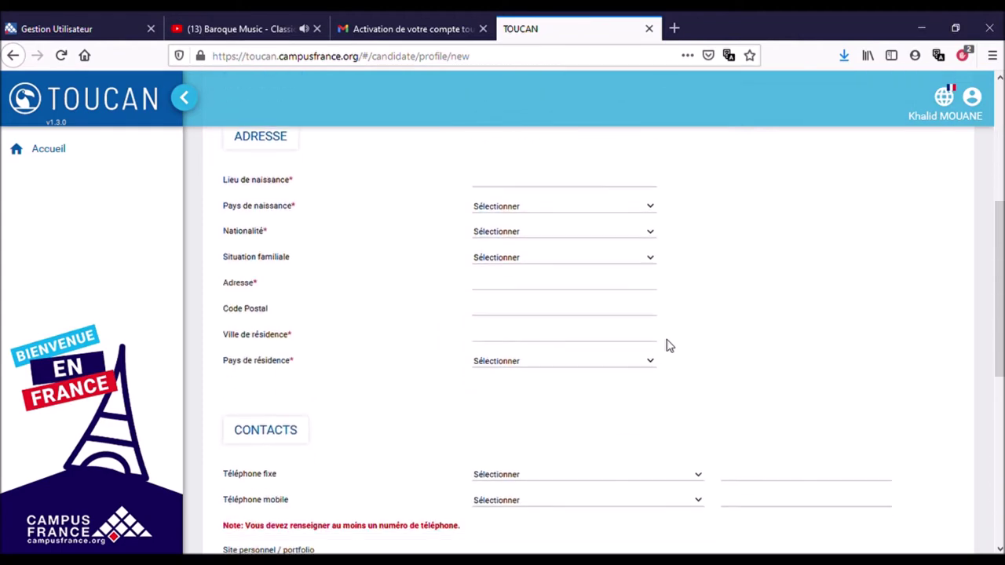
scroll(667, 345, down, 3)
scroll(666, 345, down, 2)
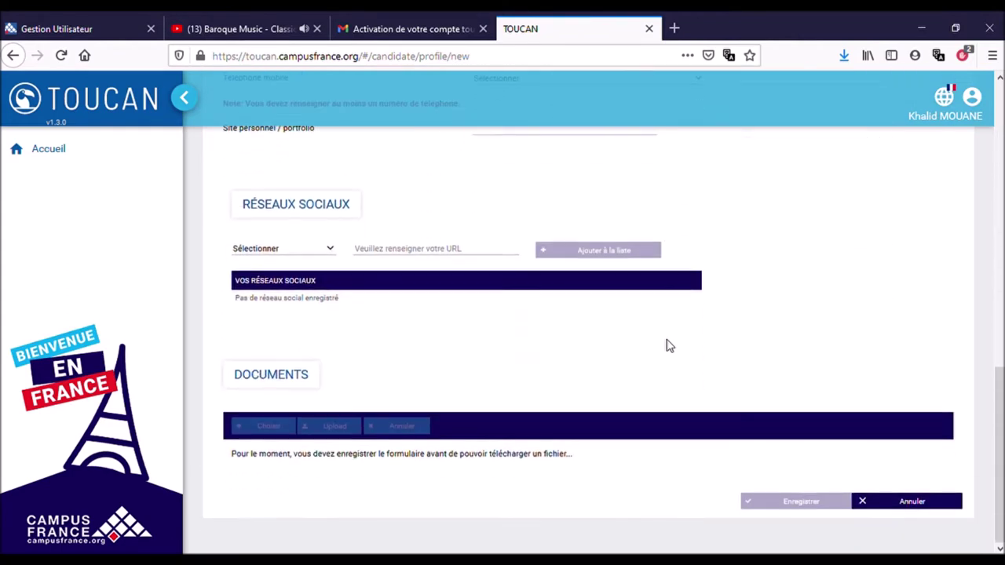
scroll(666, 345, up, 1)
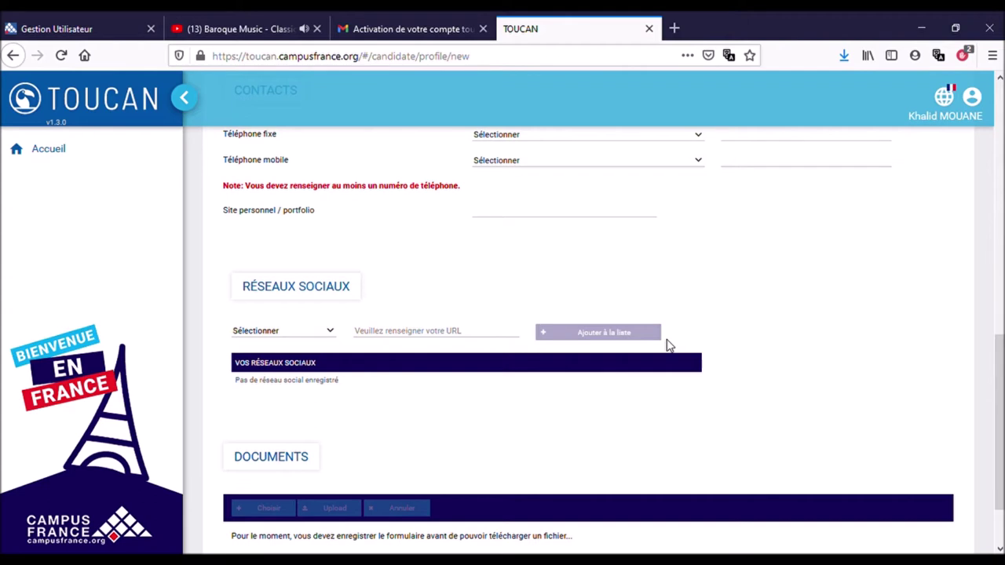
scroll(681, 381, down, 2)
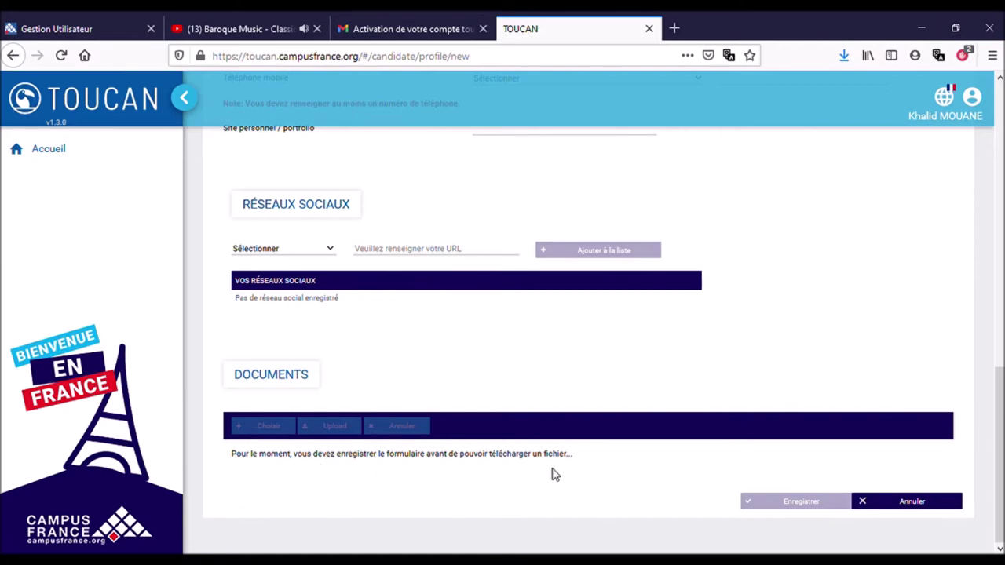
scroll(552, 474, up, 3)
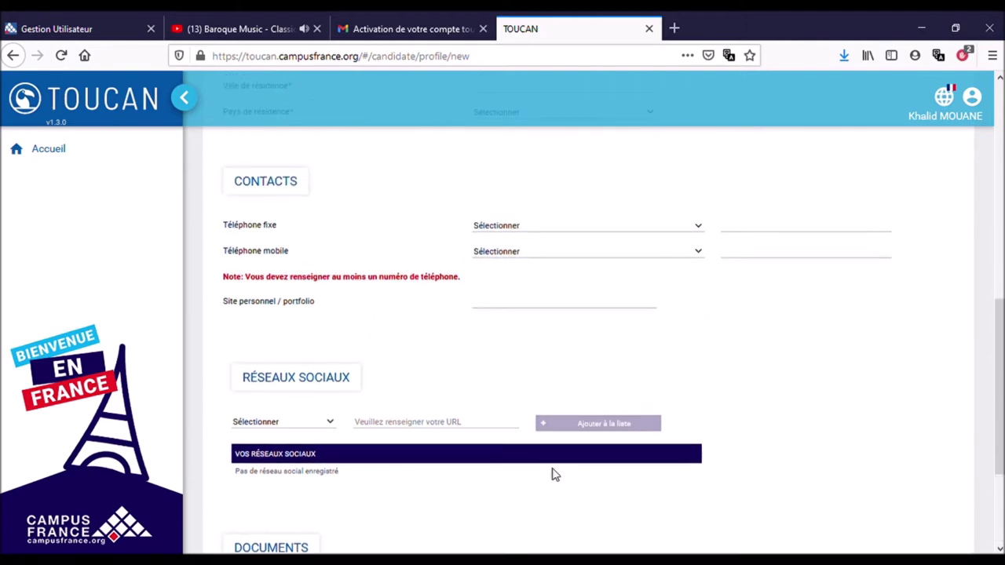
scroll(554, 473, down, 3)
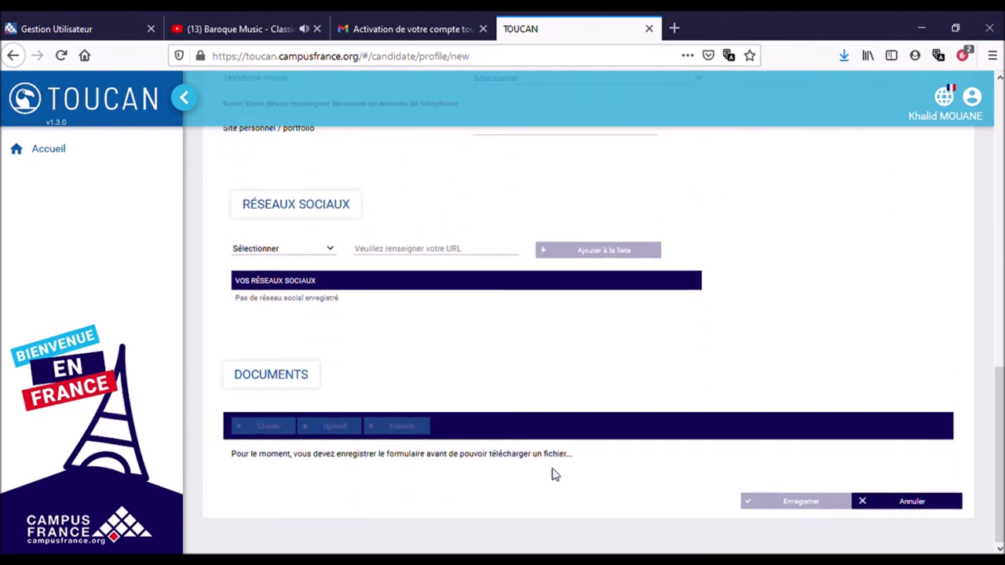
scroll(552, 474, up, 10)
scroll(552, 473, up, 3)
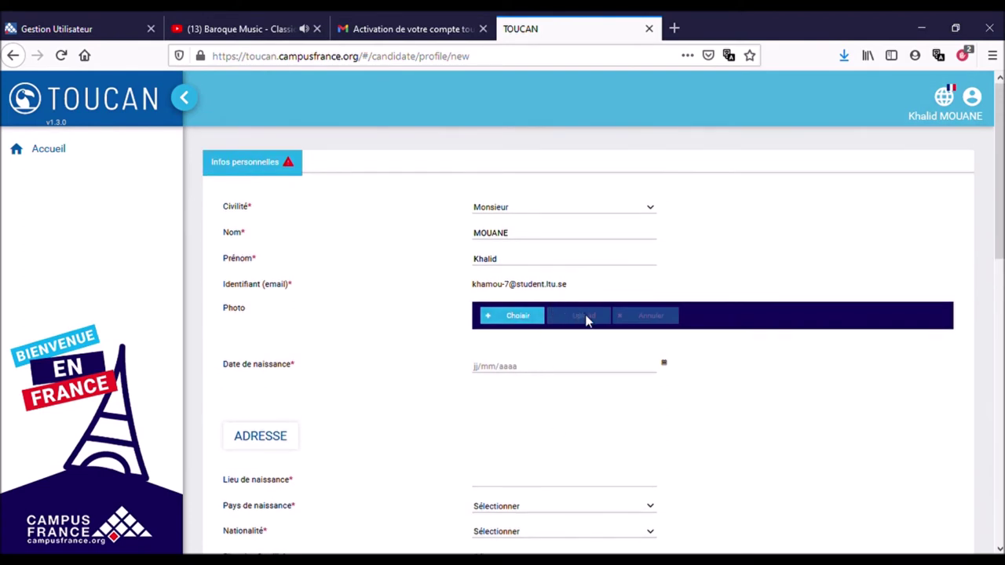
click(517, 374)
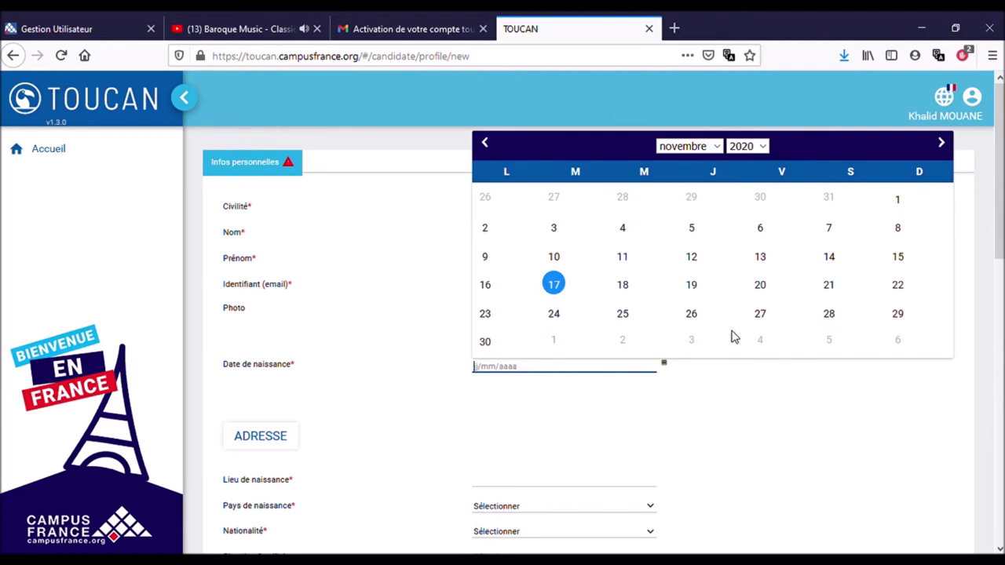
click(467, 417)
scroll(451, 442, down, 3)
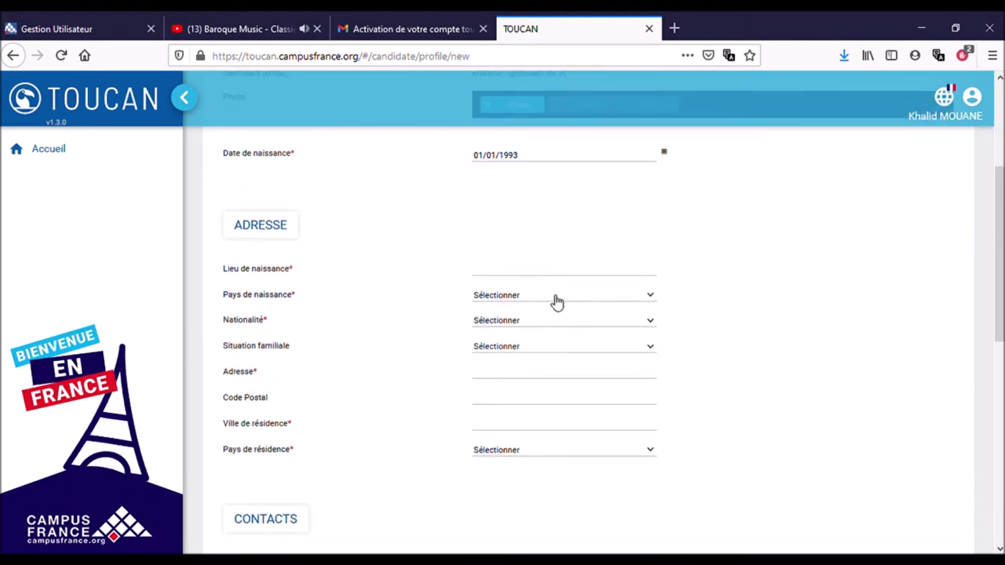
click(552, 279)
text(Marrakech)
Set country of birth and nationality to Maroc, and marital status to Célibataire.
key(Tab)
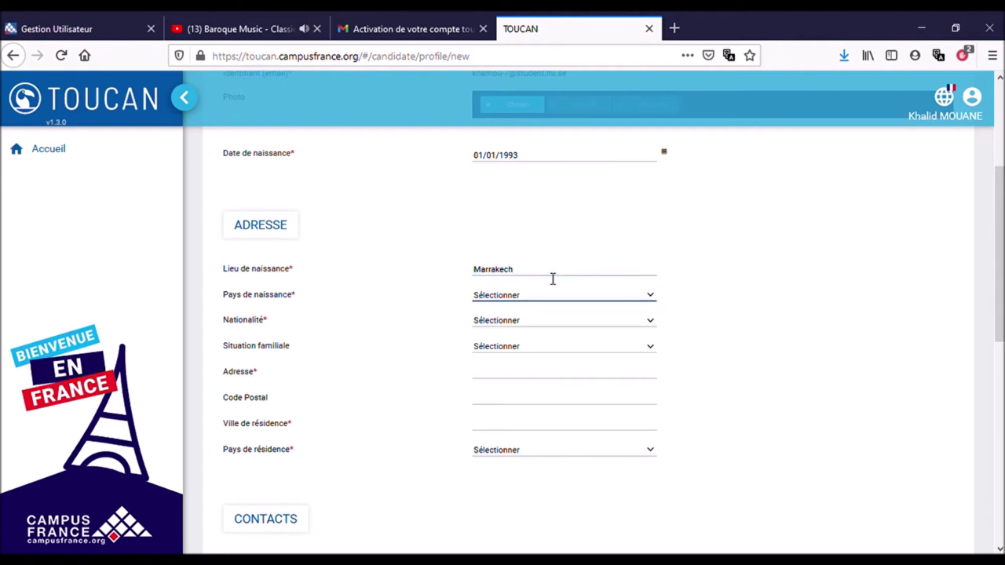
click(561, 302)
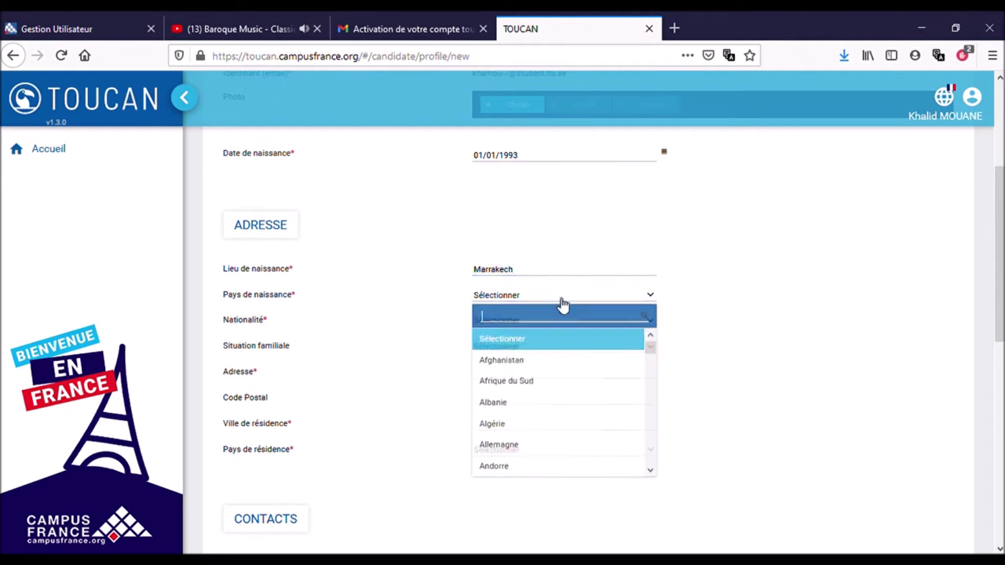
text(maro)
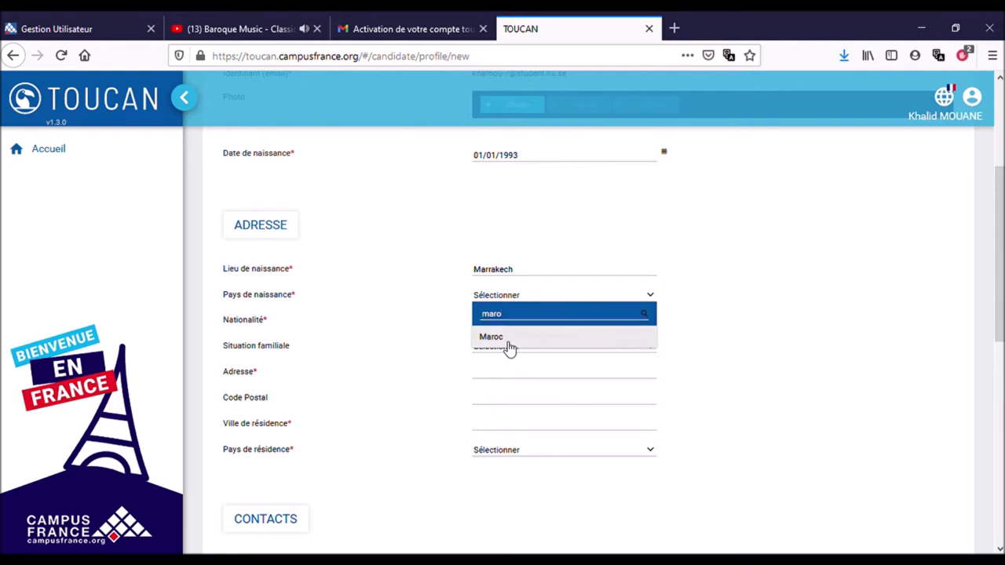
click(511, 343)
click(528, 325)
text(marc)
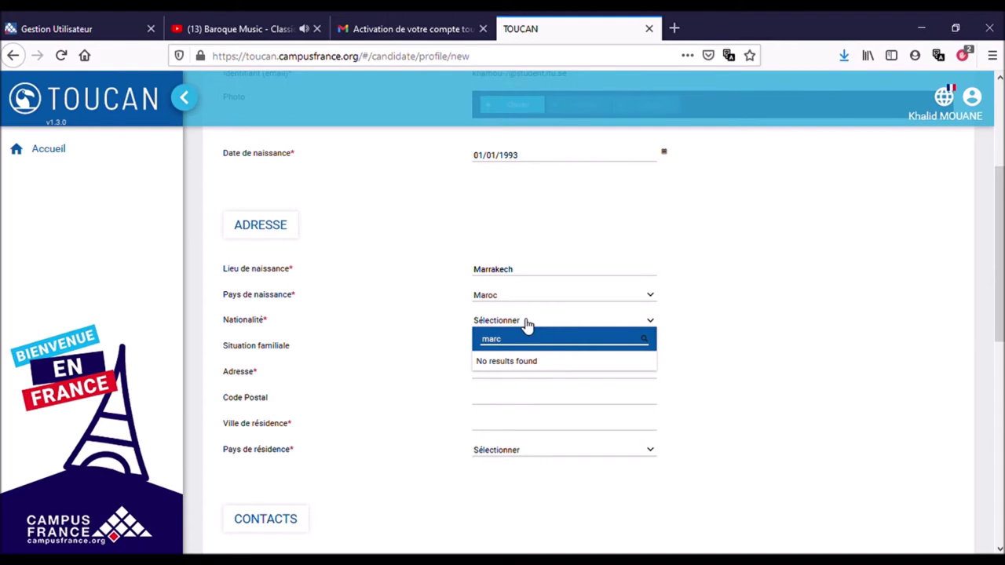
key(BackSpace)
text(a)
key(BackSpace)
text(o)
click(509, 366)
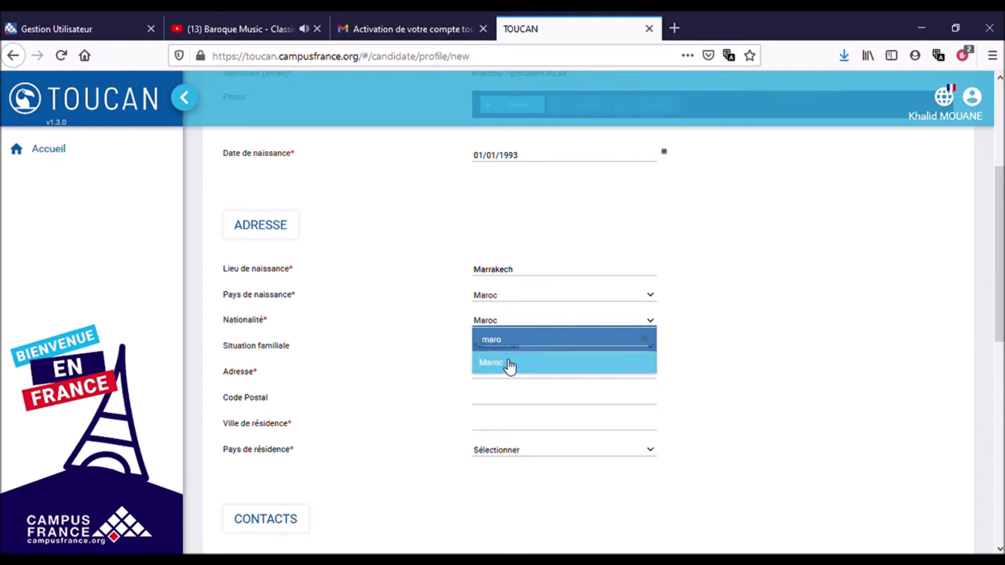
click(496, 349)
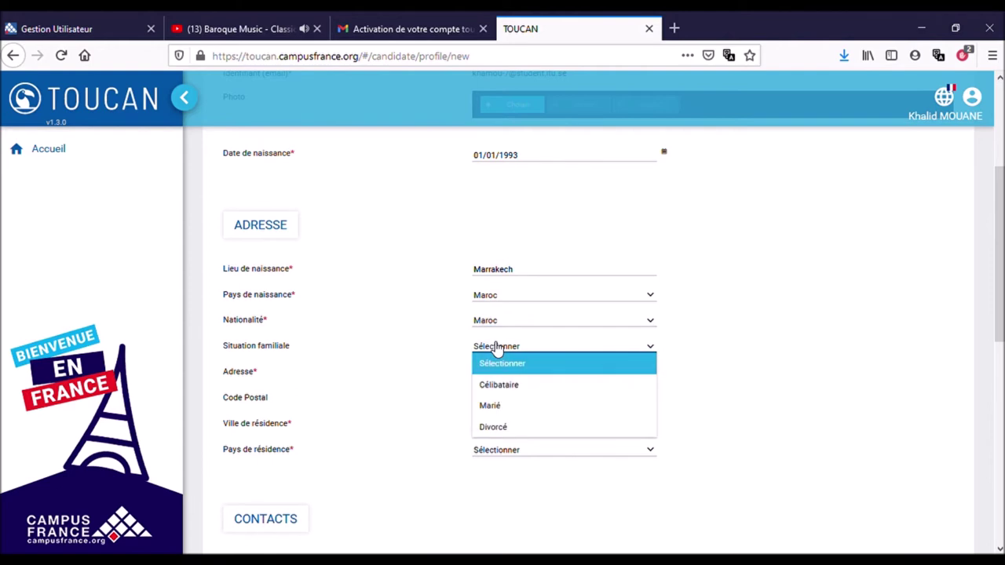
click(510, 392)
Enter the home street address, postal code and city, with France as country of residence.
click(526, 382)
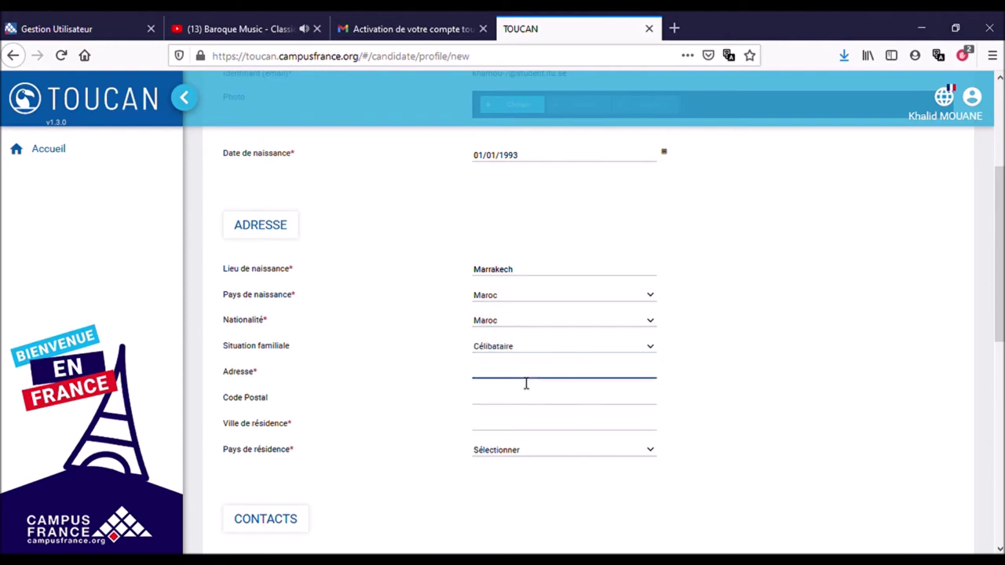
click(506, 404)
text(09100)
click(498, 430)
text(Pamiers)
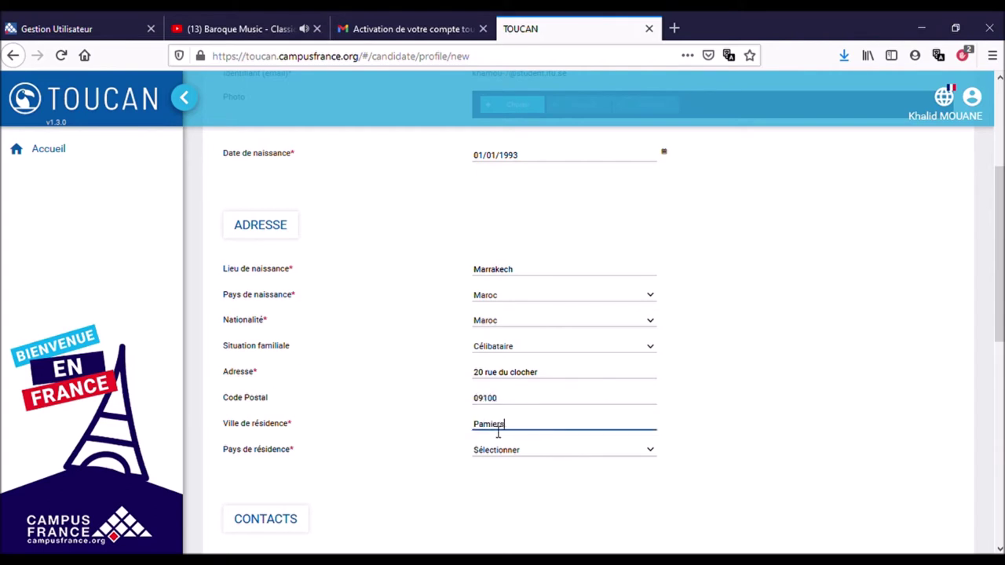
click(516, 452)
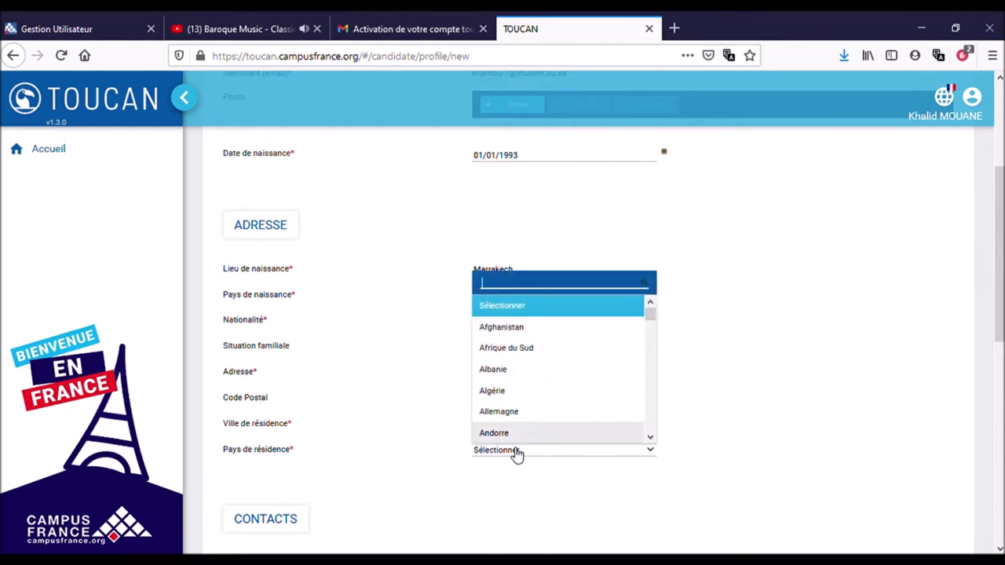
text(f)
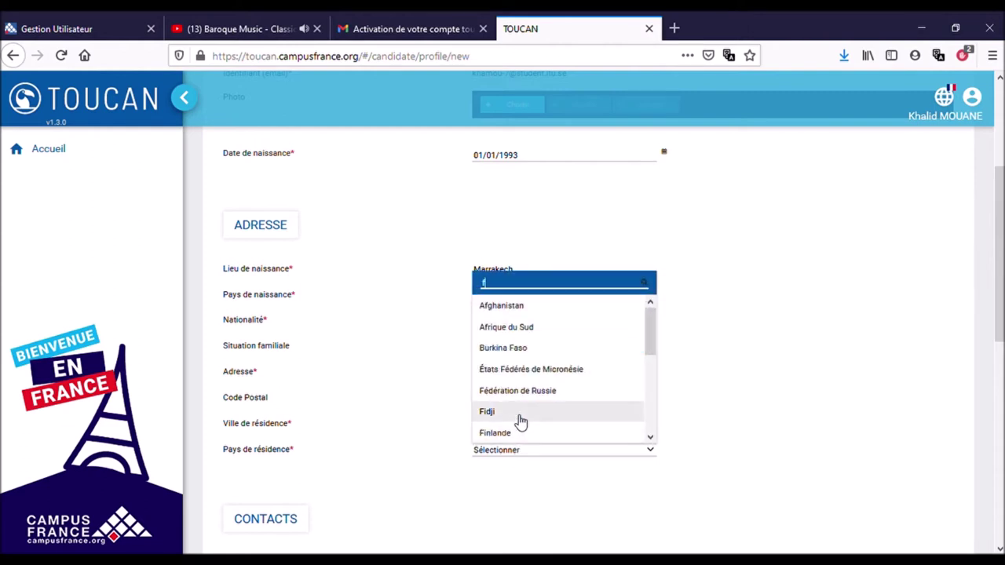
text(ran)
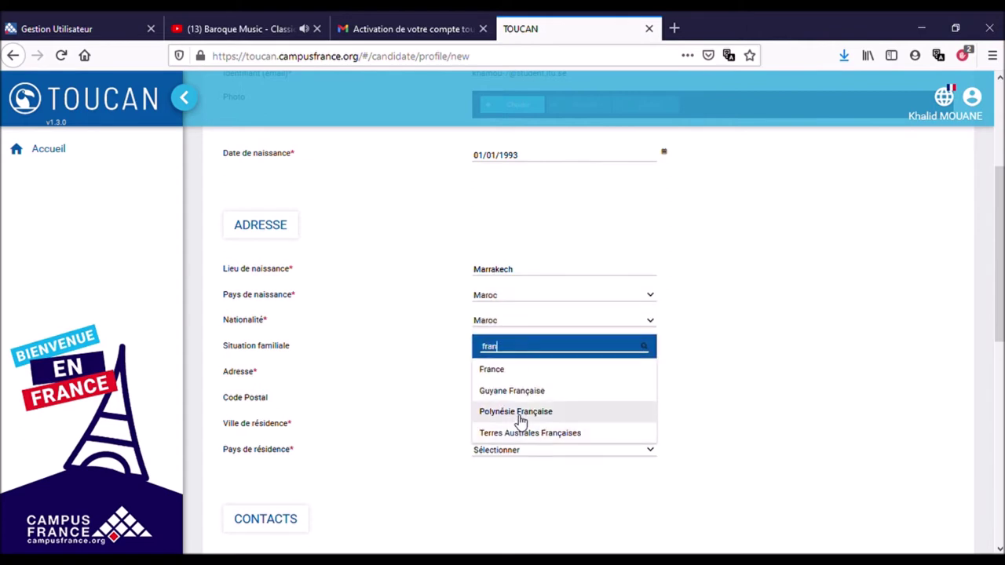
click(509, 372)
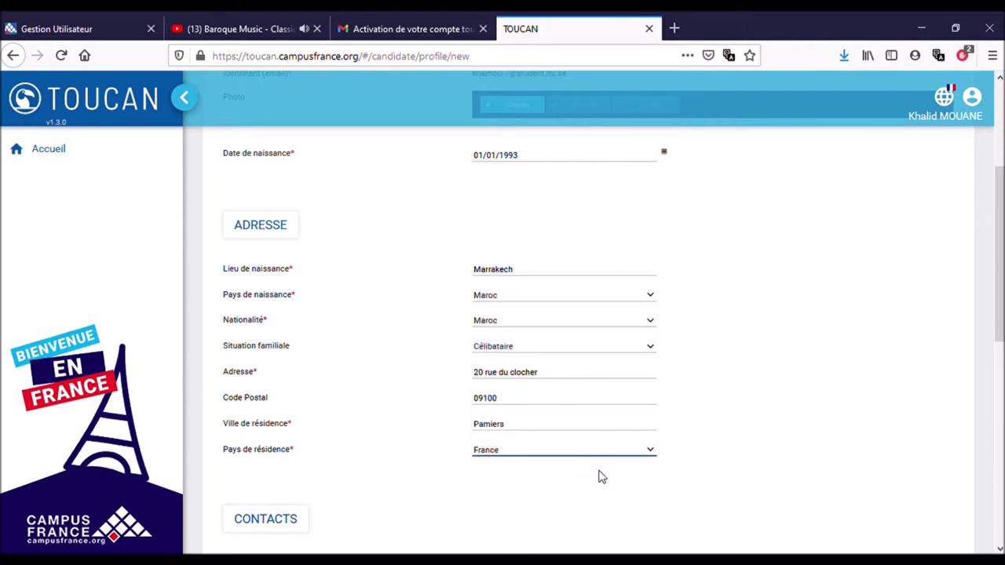
scroll(704, 483, down, 5)
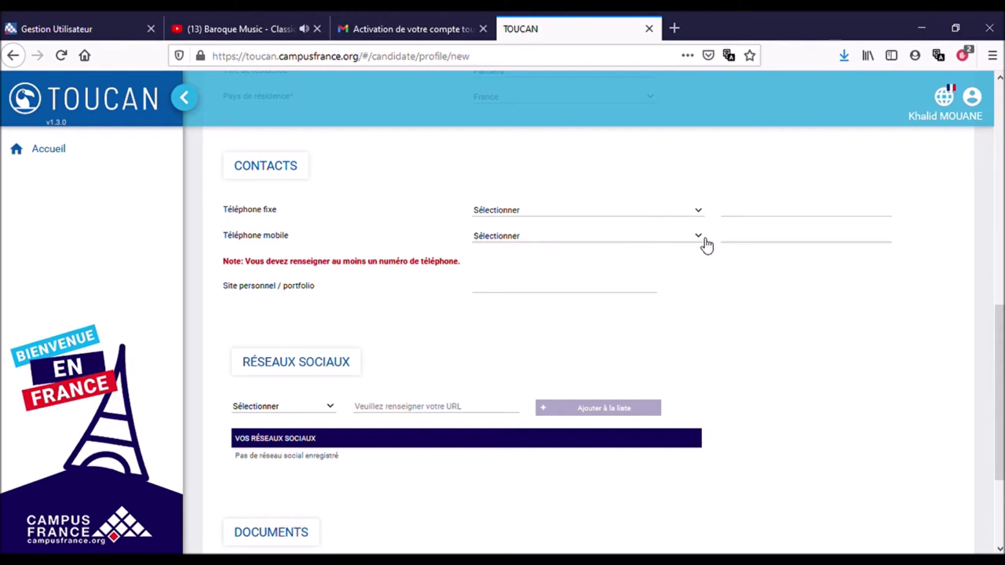
Set the mobile dialling code to France (+33) and enter the mobile number.
click(675, 237)
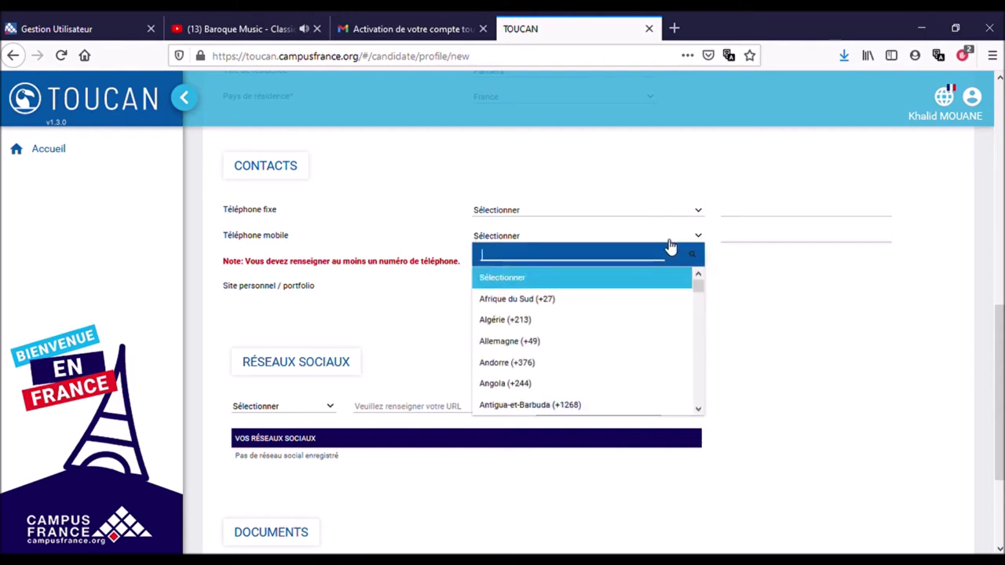
text(33)
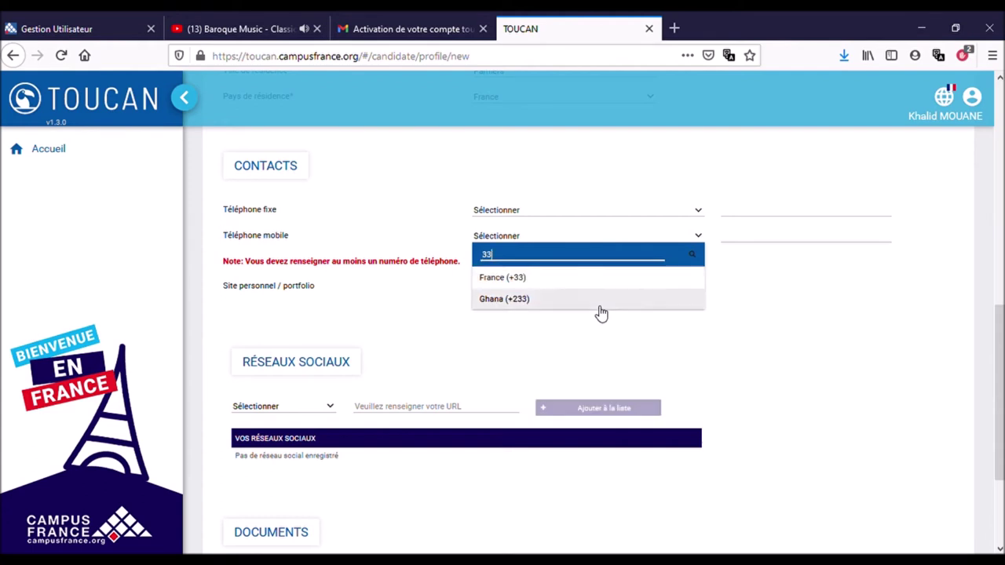
click(569, 279)
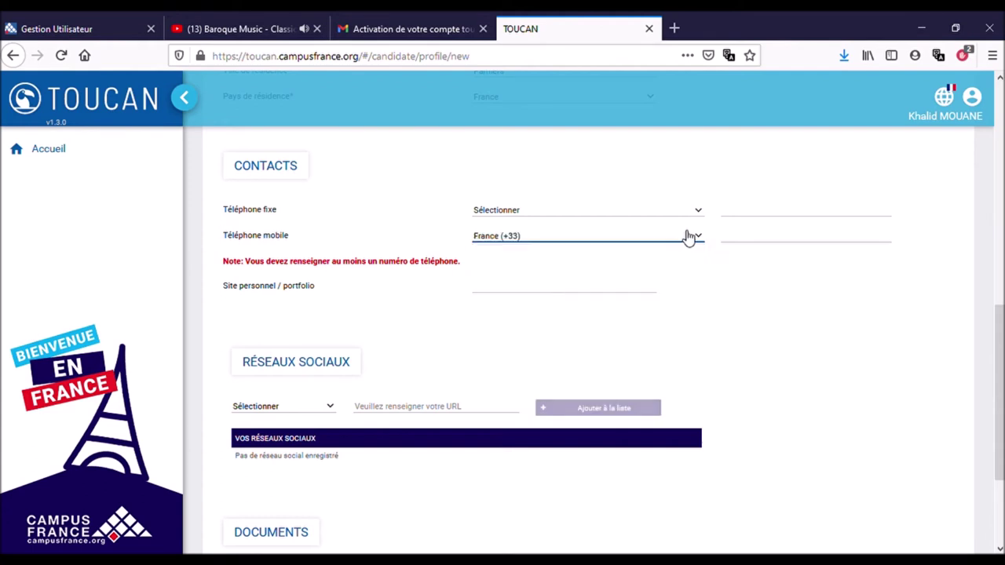
click(732, 248)
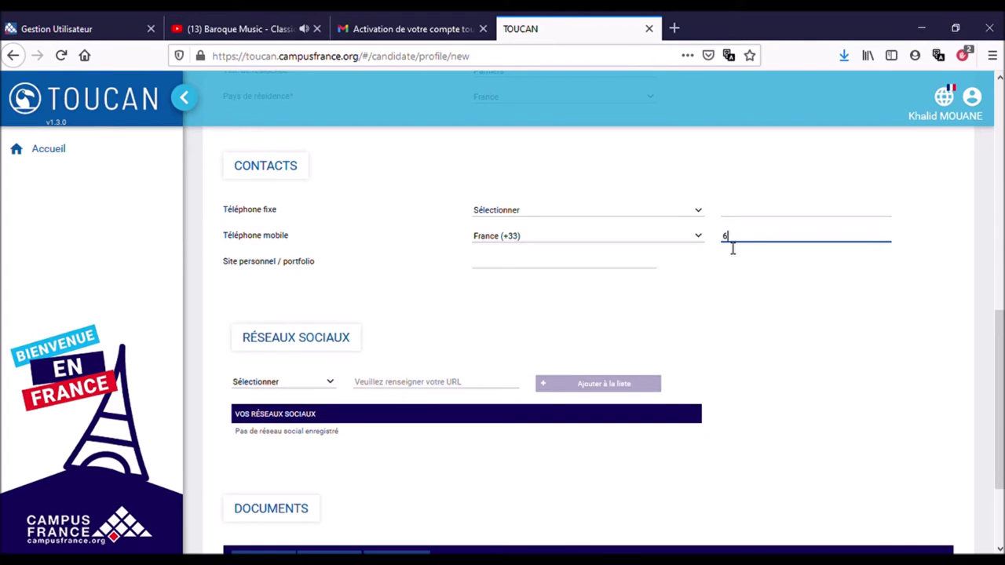
Fill the Site personnel / portfolio field with the user's name, leaving social network unset.
scroll(636, 312, down, 3)
scroll(636, 313, up, 4)
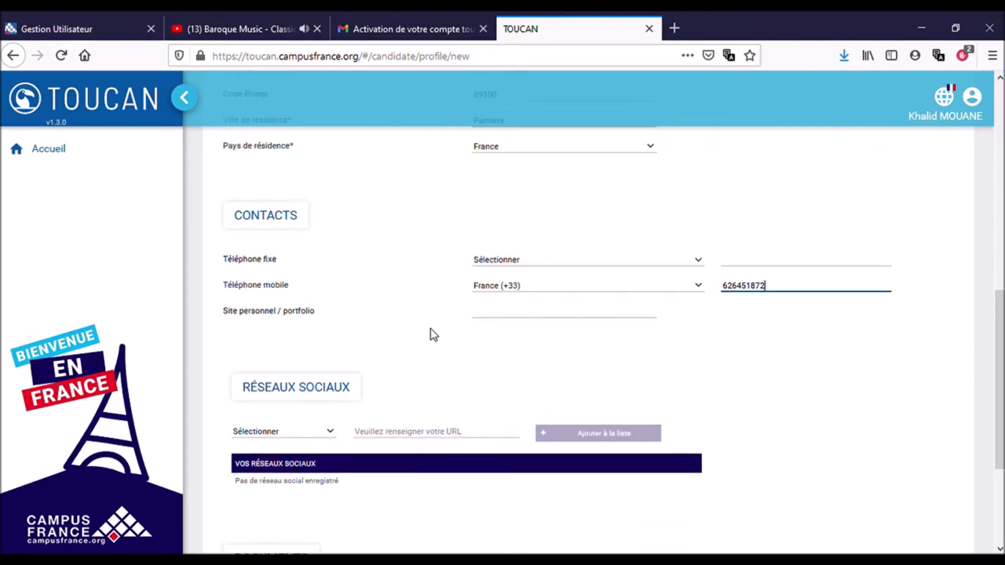
scroll(463, 389, down, 3)
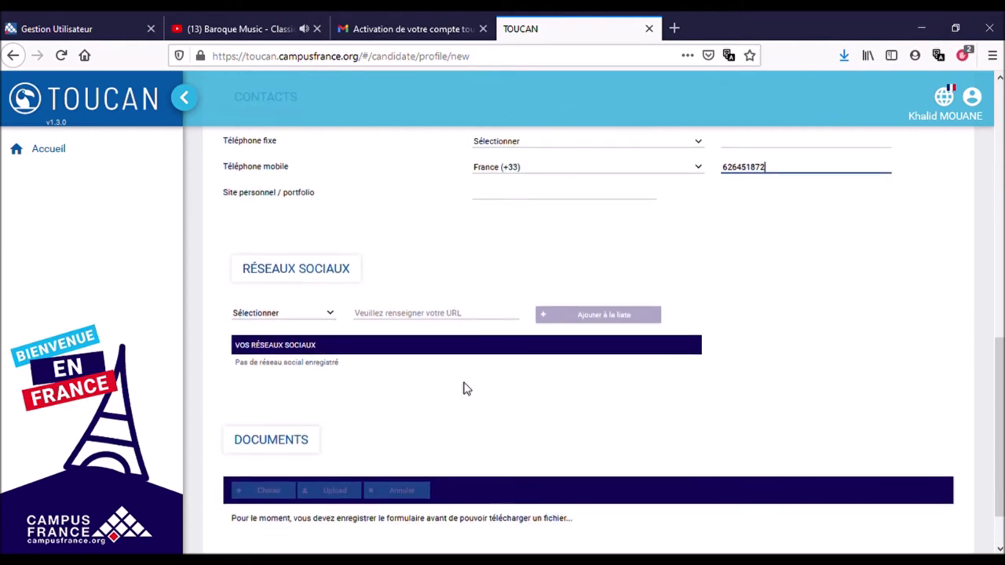
click(507, 204)
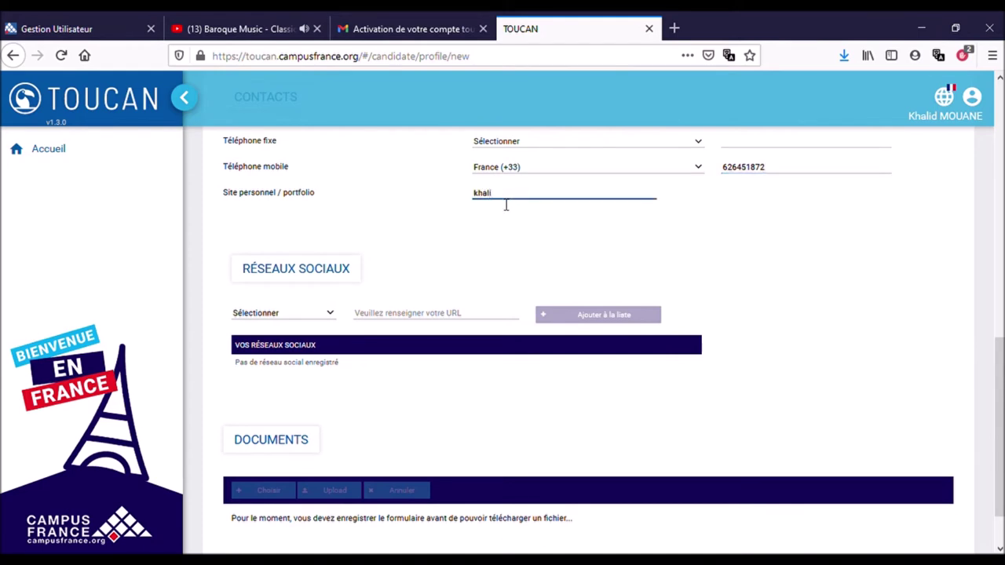
click(331, 314)
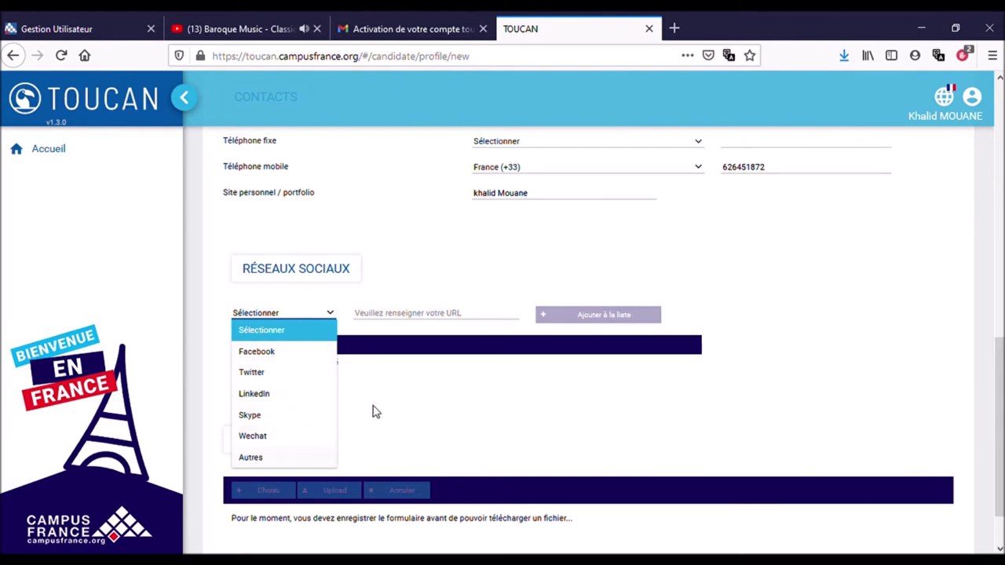
click(537, 413)
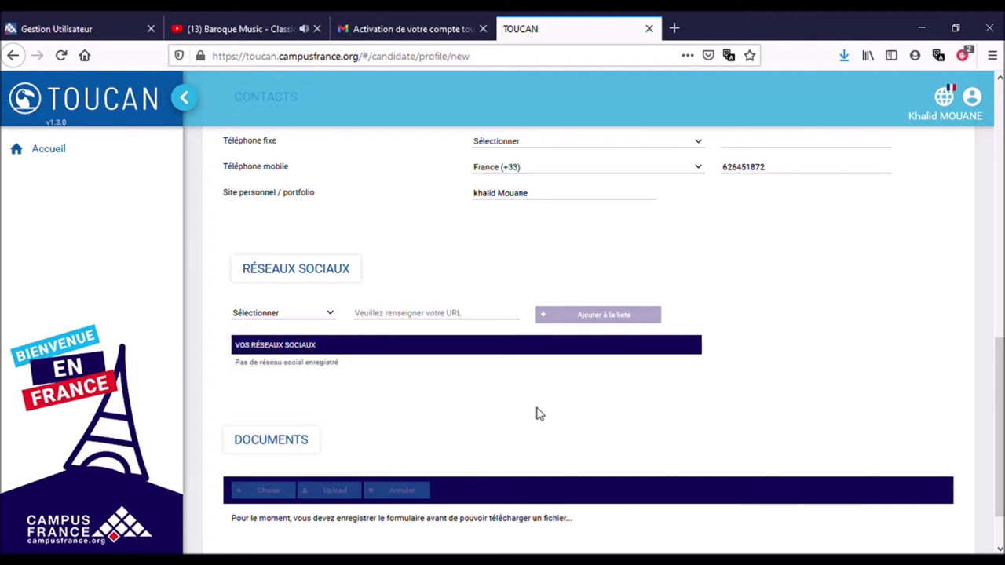
scroll(536, 413, down, 2)
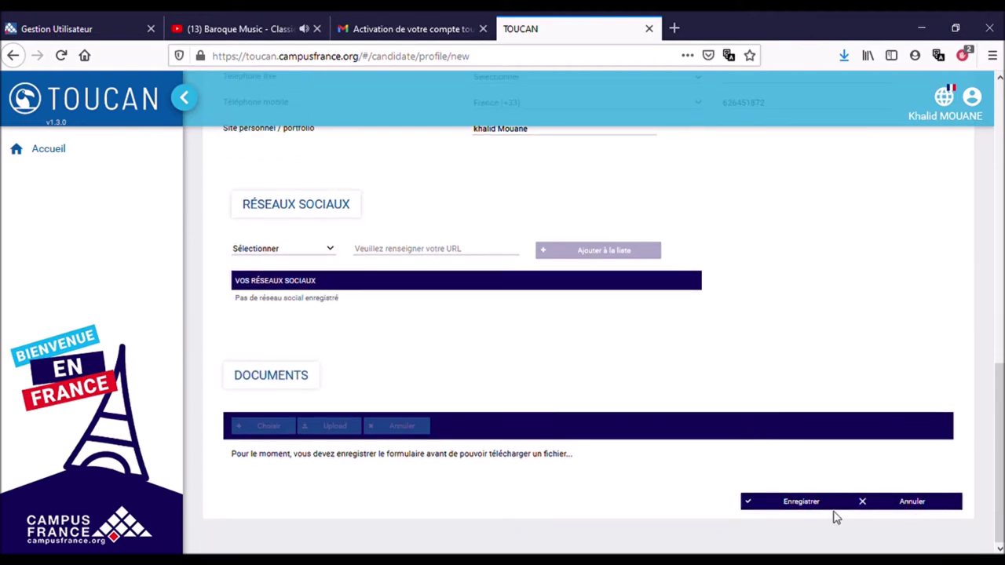
Save the profile, cancel the document file picker, and expand Candidature in the sidebar.
click(807, 508)
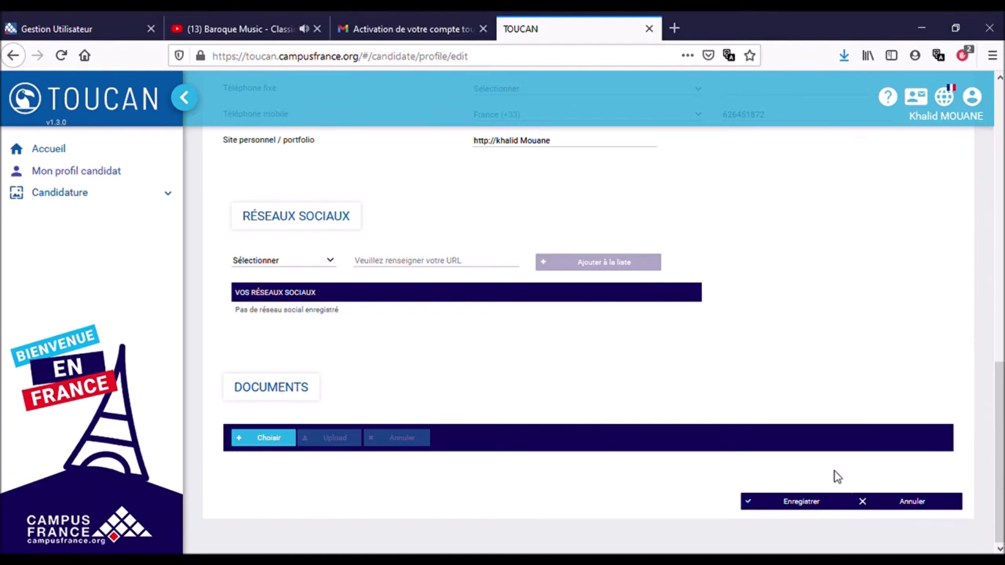
click(243, 446)
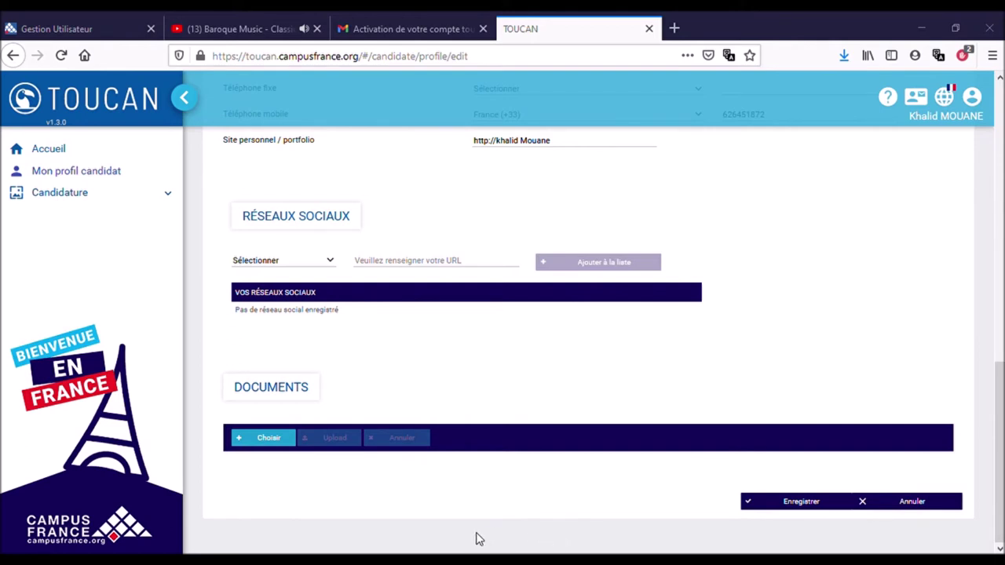
scroll(535, 367, up, 2)
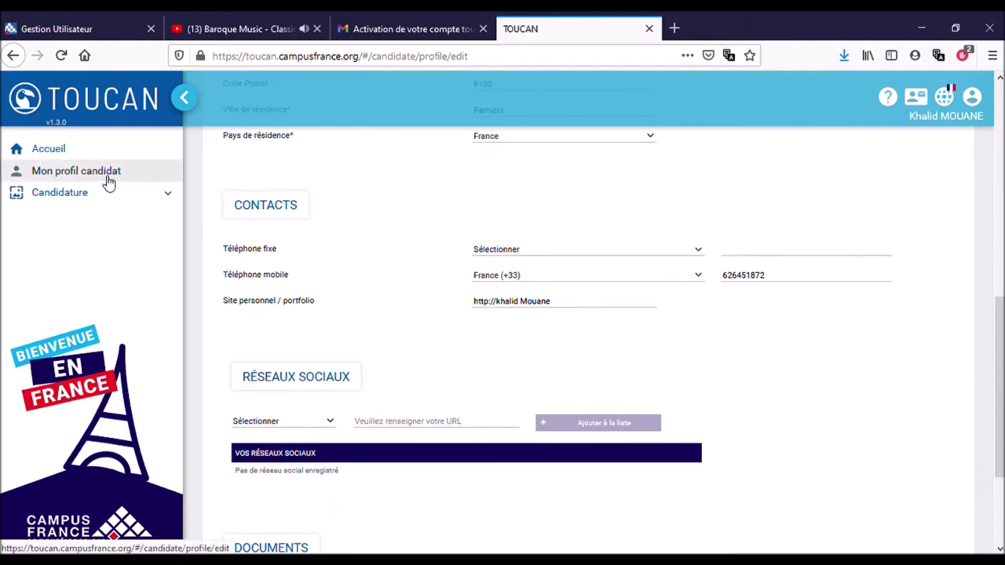
scroll(401, 320, up, 6)
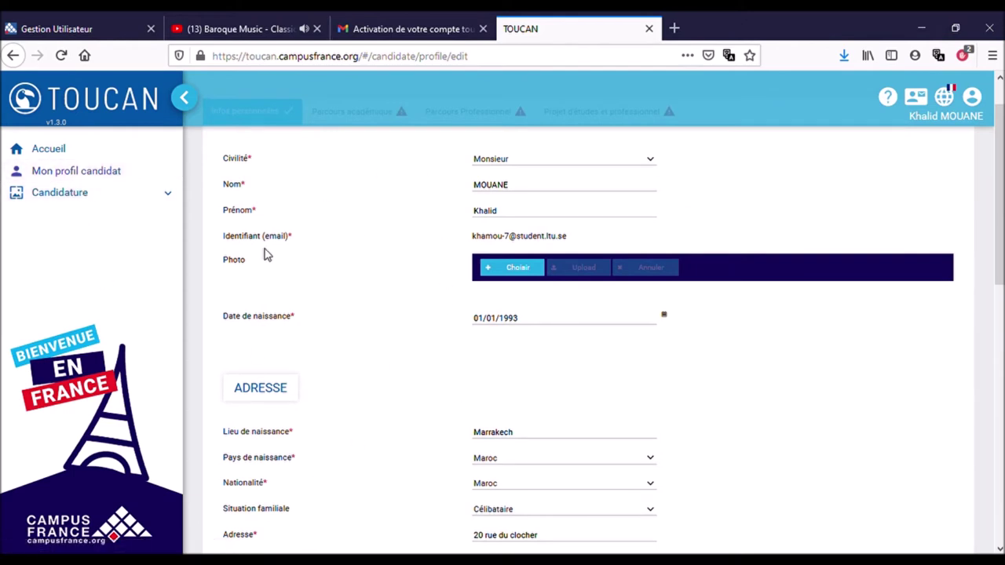
click(109, 201)
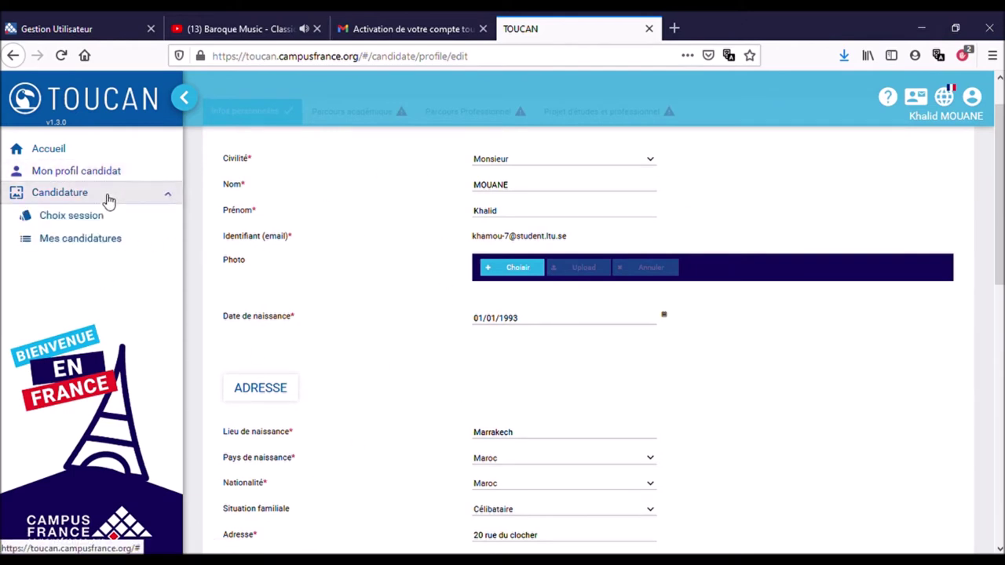
Search the session list for 'campusArt', leaving only the CampusArt 2021 session listed.
click(81, 219)
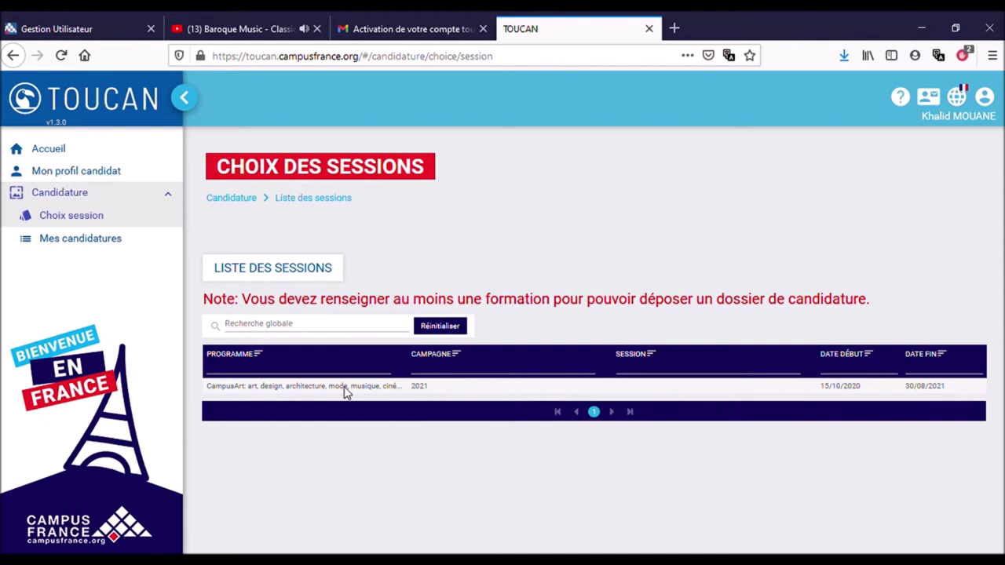
click(244, 326)
text(campus)
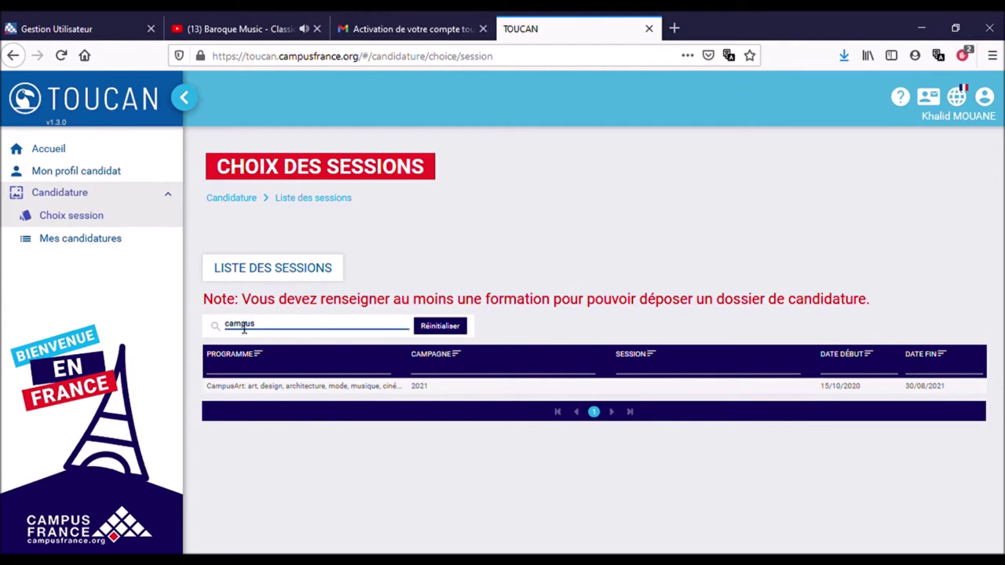
text(Art)
click(449, 332)
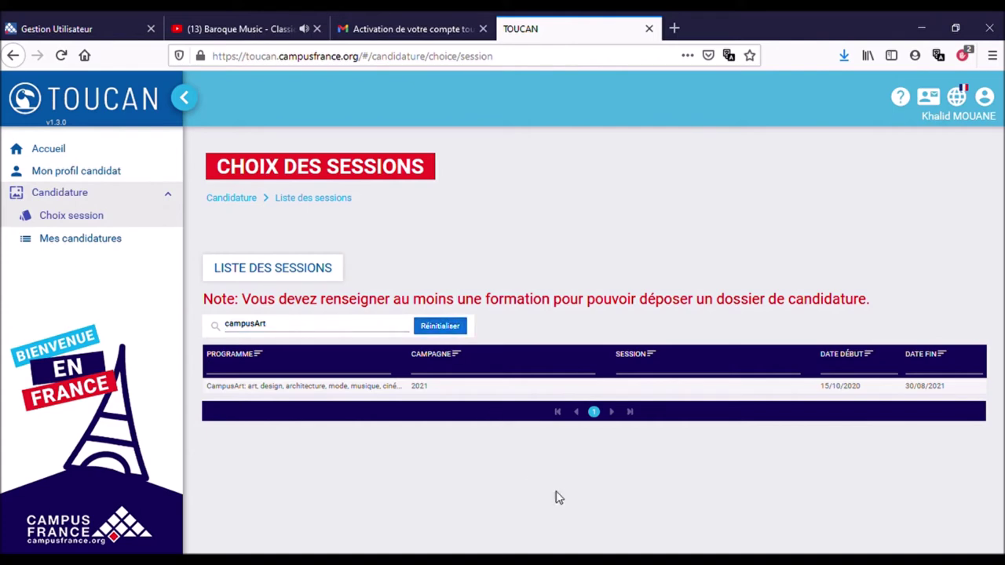
double_click(359, 390)
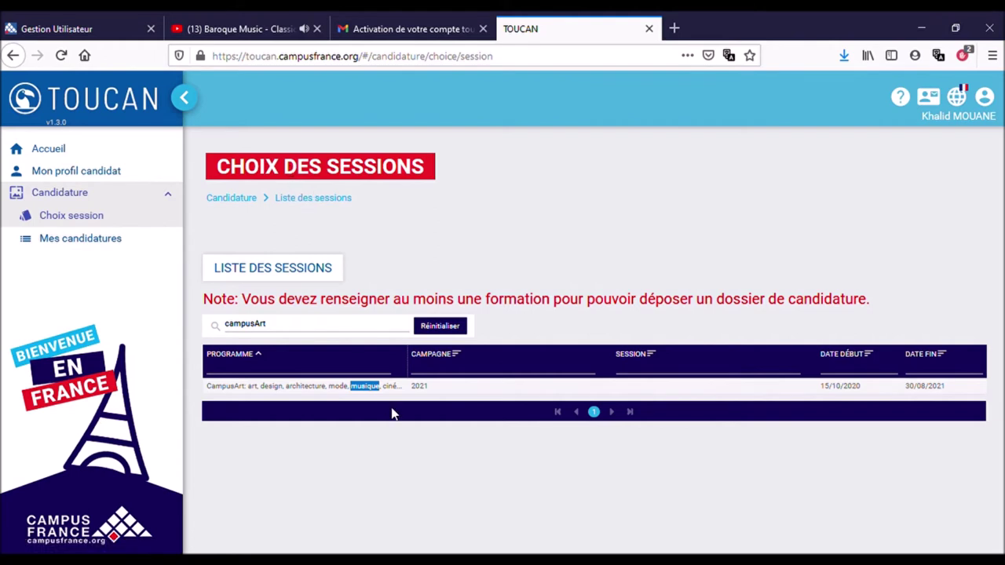
click(330, 388)
Check Mes candidatures, find no application in progress, and start a new application file.
click(119, 245)
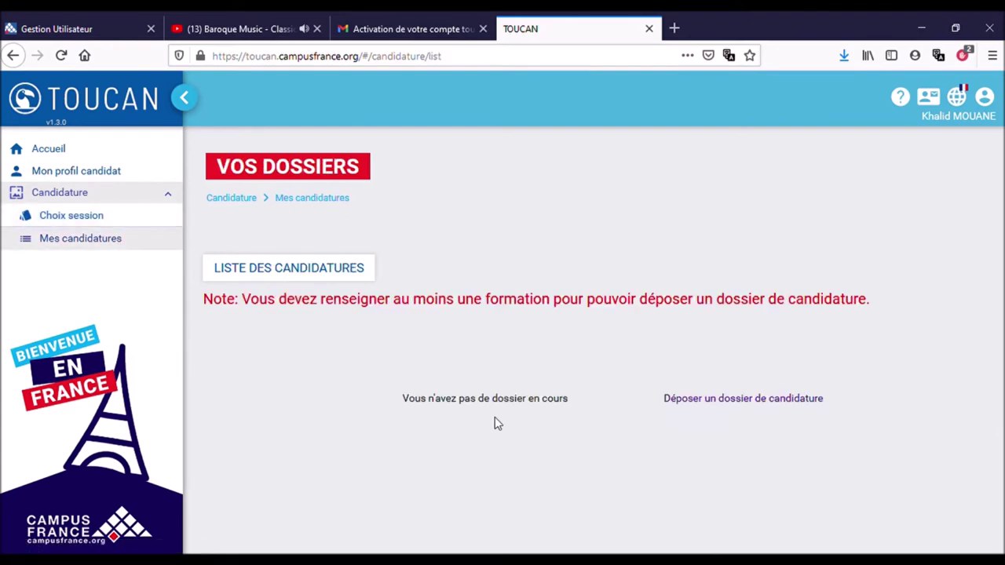
click(730, 399)
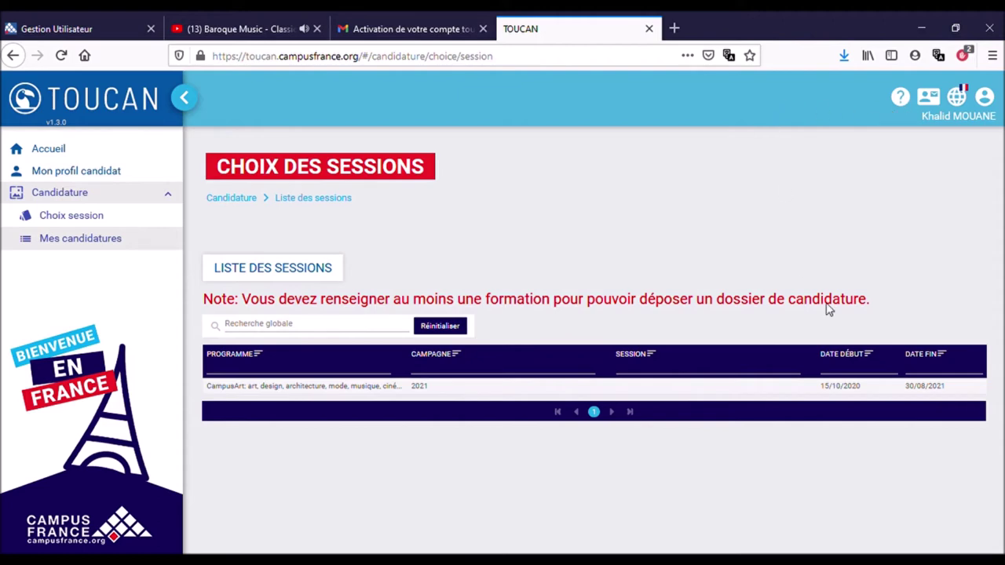
Sort the sessions by end date and search them for 'architecture'.
click(938, 354)
click(318, 328)
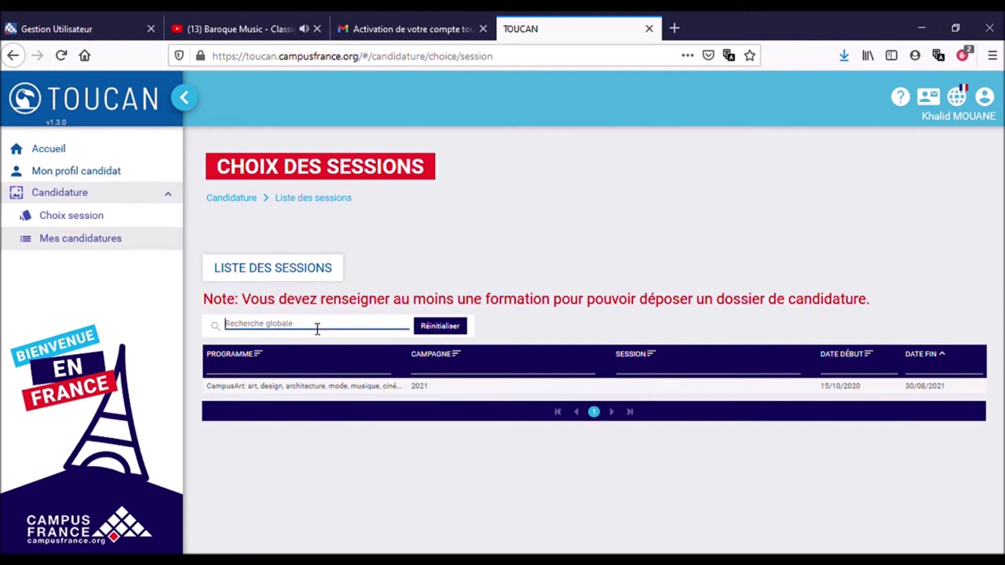
text(architecture)
click(459, 331)
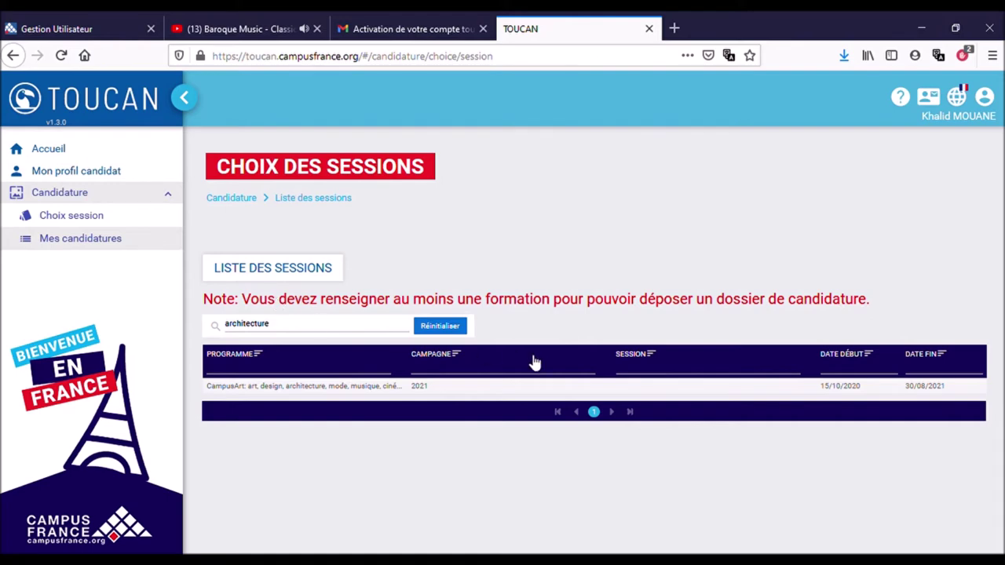
Return to Mon profil candidat, look through the form, and open the Parcours académique step.
click(77, 175)
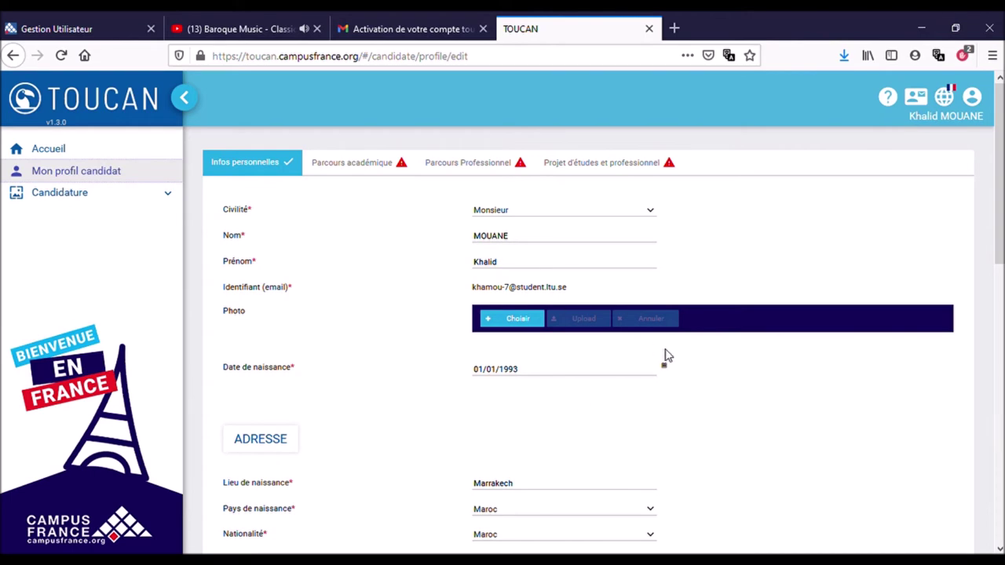
scroll(663, 353, down, 5)
scroll(665, 356, down, 3)
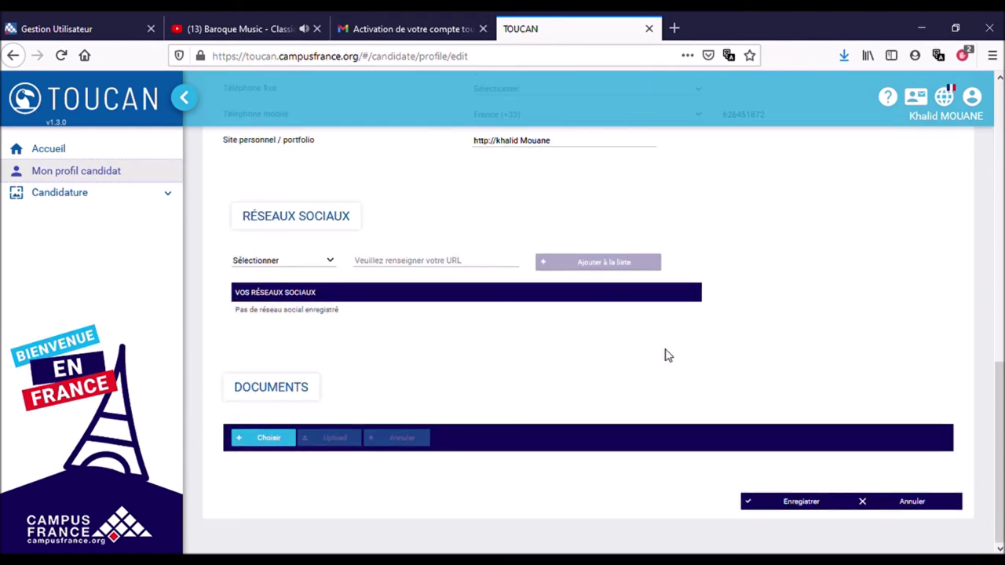
scroll(664, 355, up, 10)
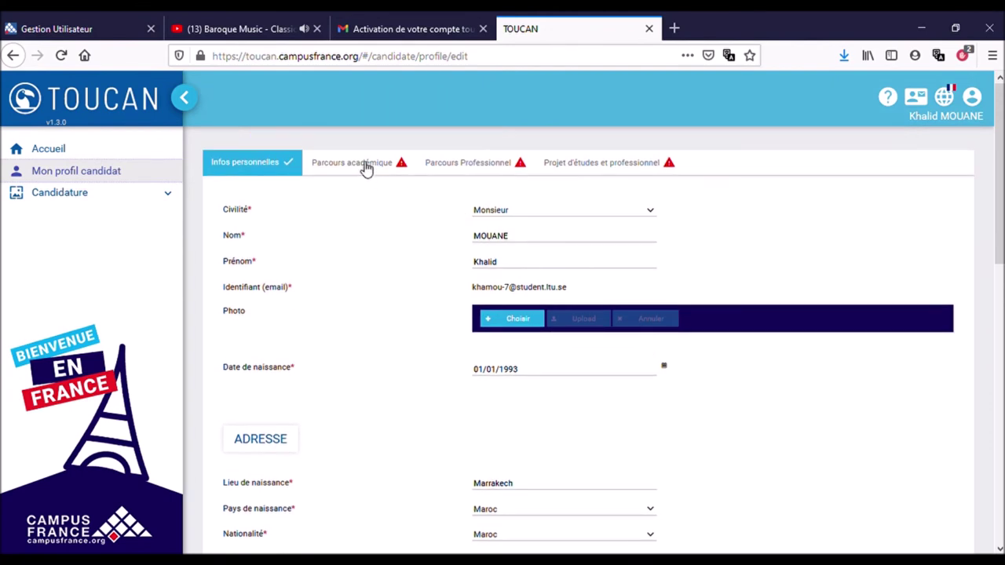
click(366, 166)
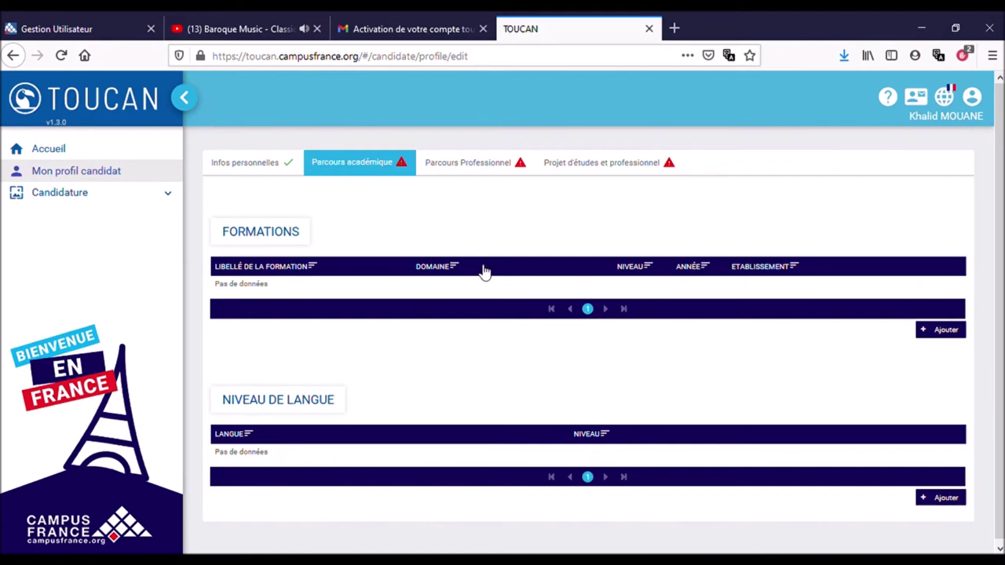
Move on to the Parcours Professionnel step, whose work-experience table is empty.
click(486, 168)
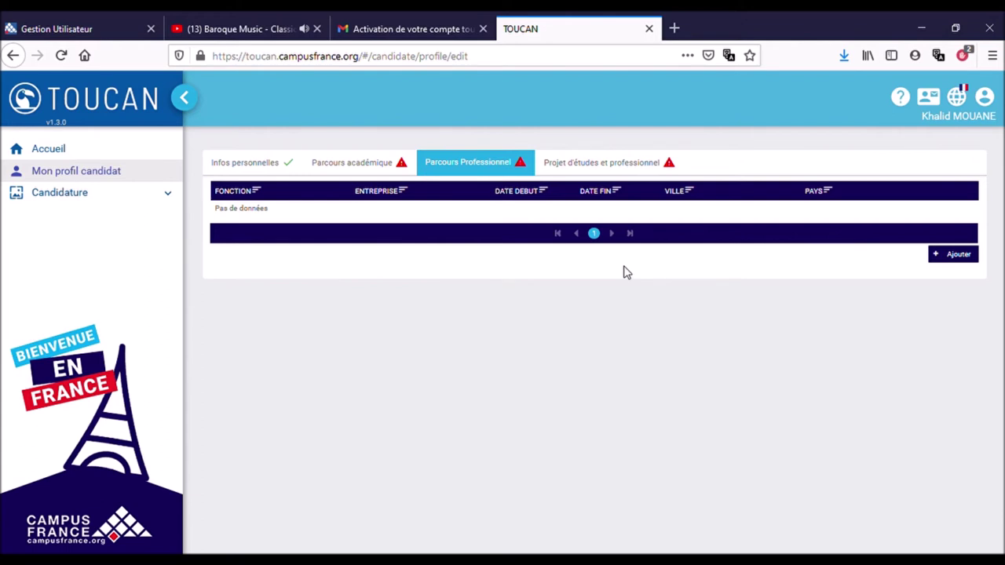
Open Projet d'études et professionnel and go into its study and professional project fields.
click(625, 164)
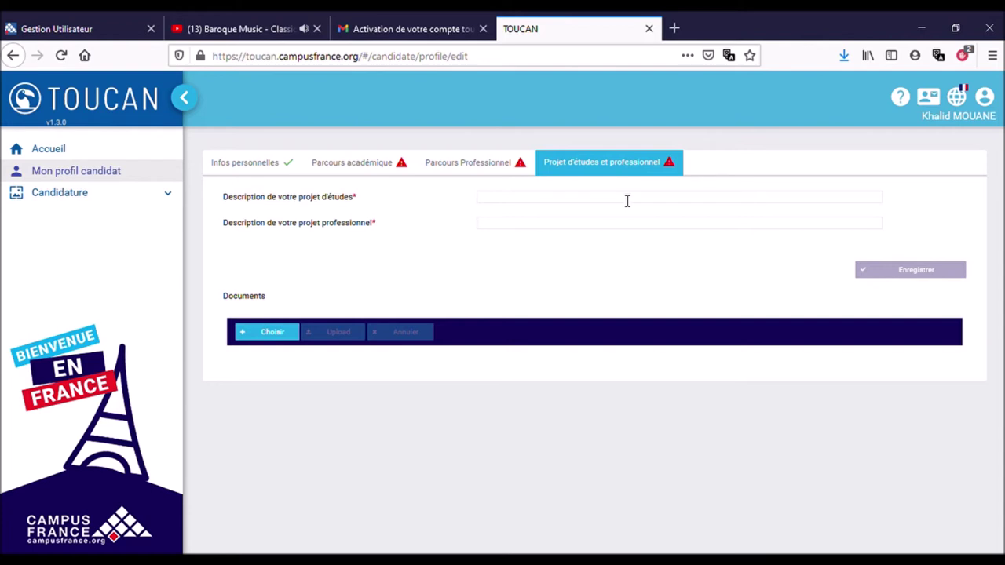
click(495, 201)
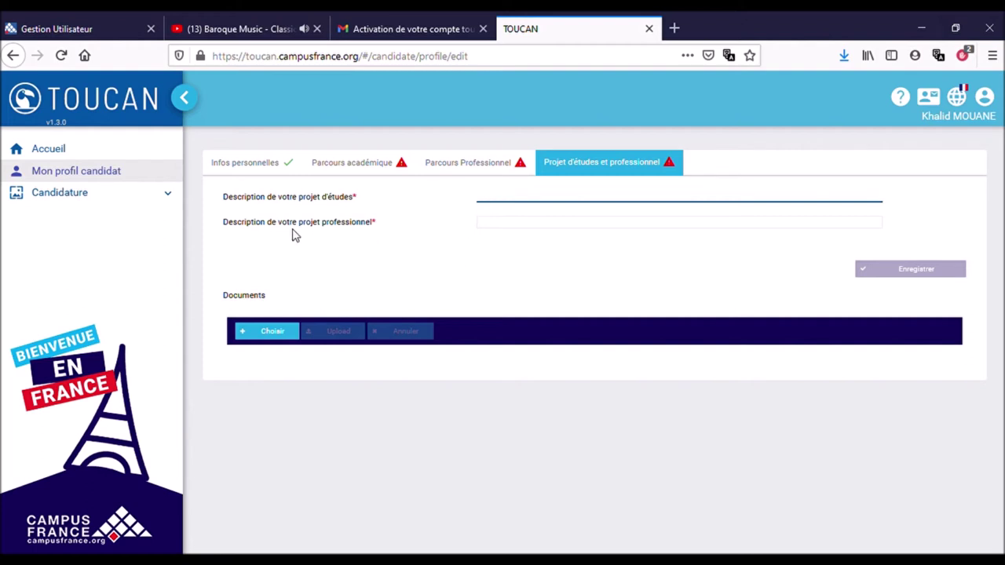
click(517, 227)
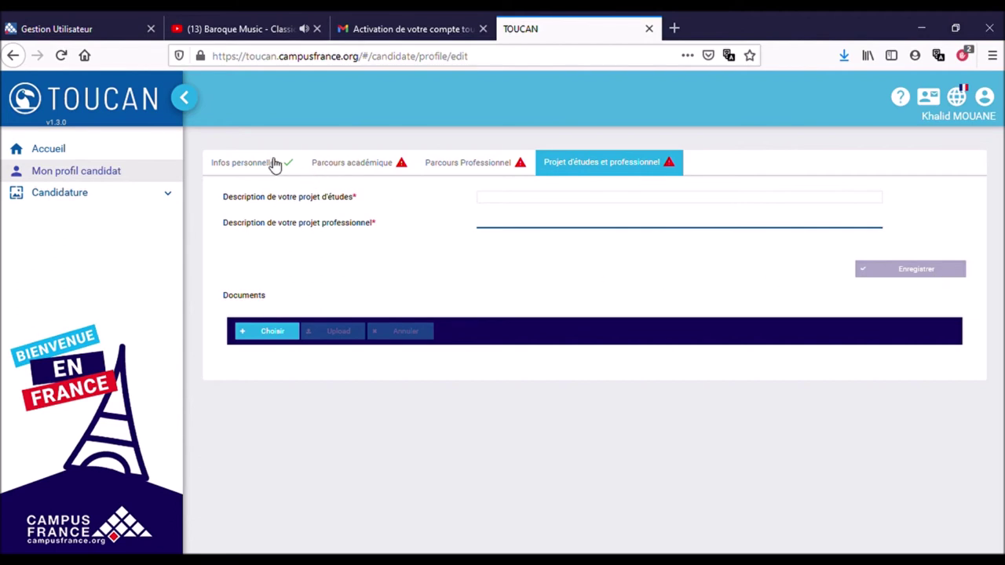
Add a new Formations entry in Parcours académique titled 'Chimie industrielle'.
click(318, 163)
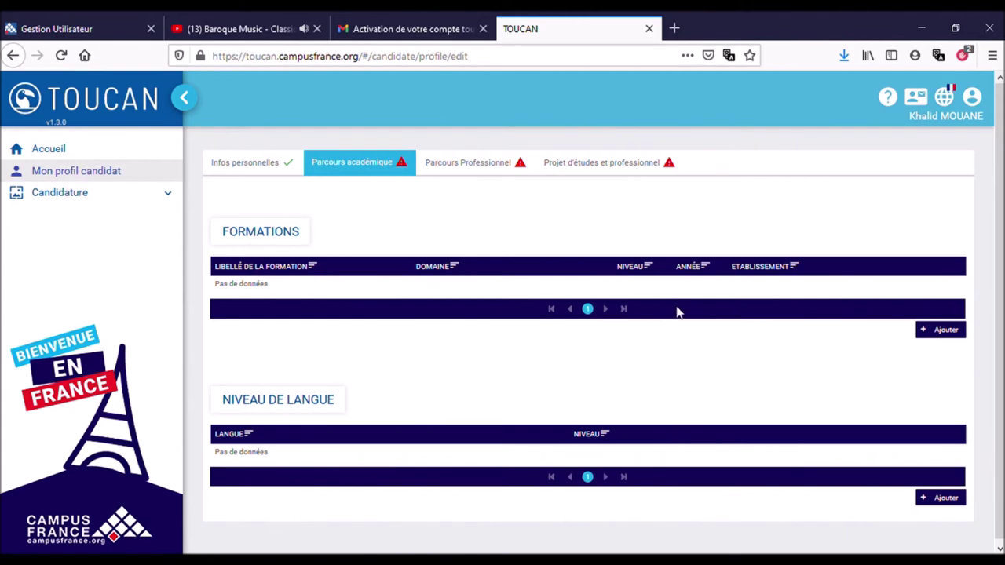
click(934, 330)
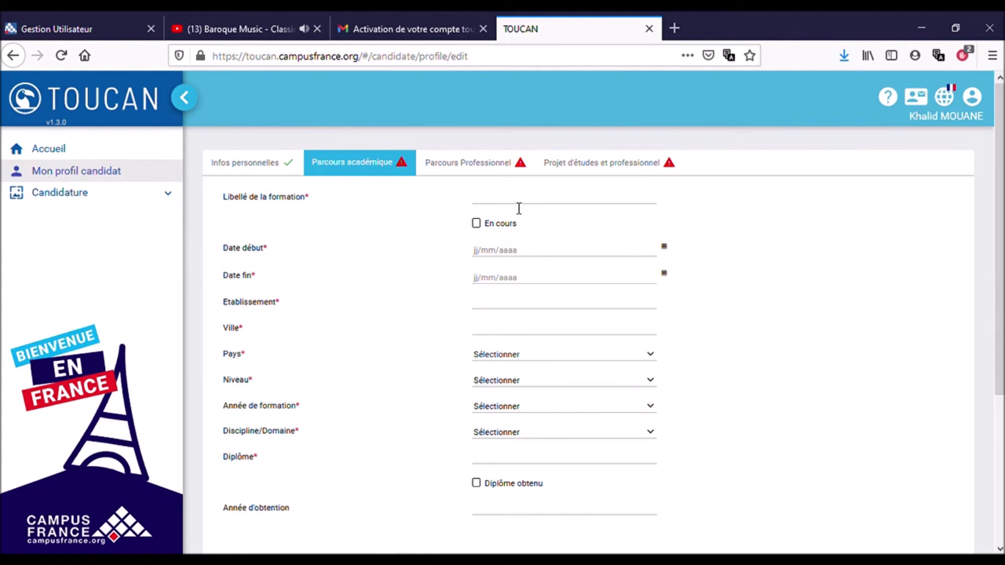
scroll(518, 208, down, 3)
scroll(518, 209, up, 3)
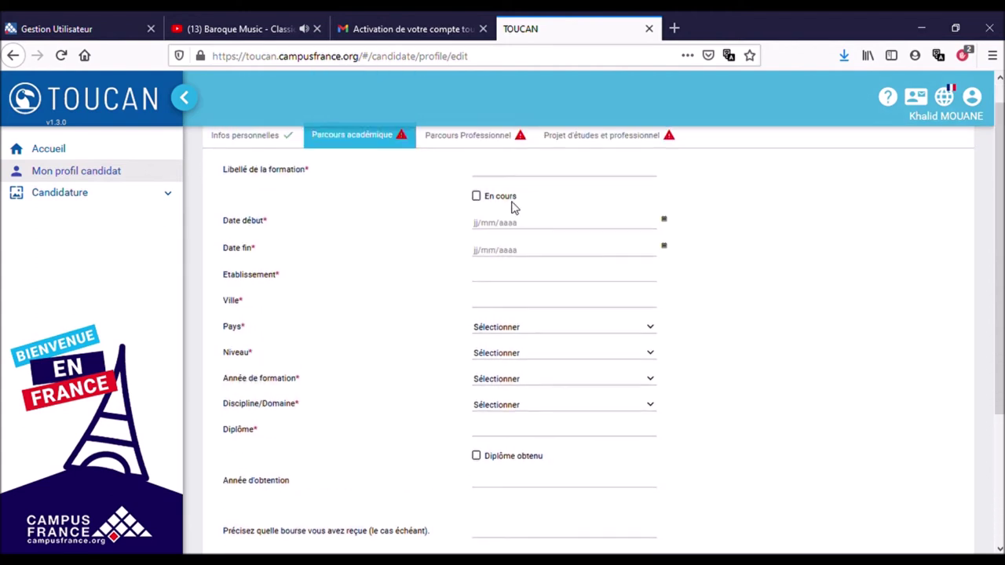
scroll(517, 208, up, 1)
click(511, 209)
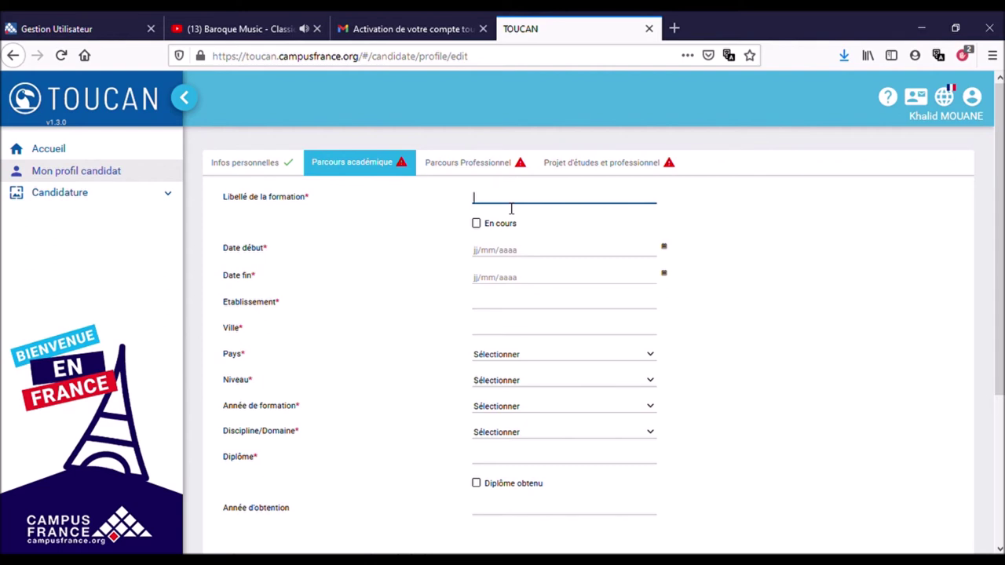
text(Chimie industreielle)
Set the training's start date to 01/09/2012 and end date to 01/07/2014.
click(496, 250)
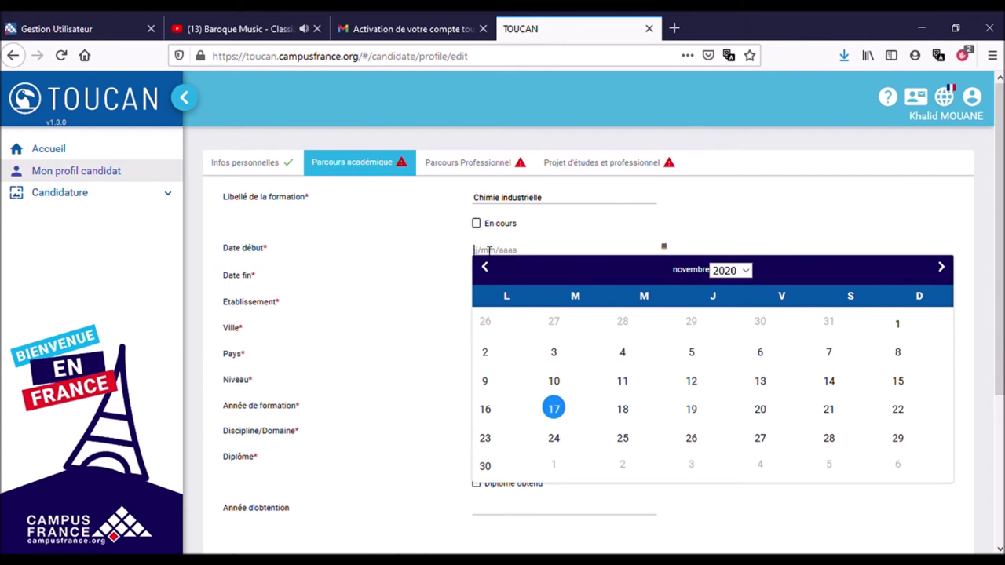
text(01/09/2012)
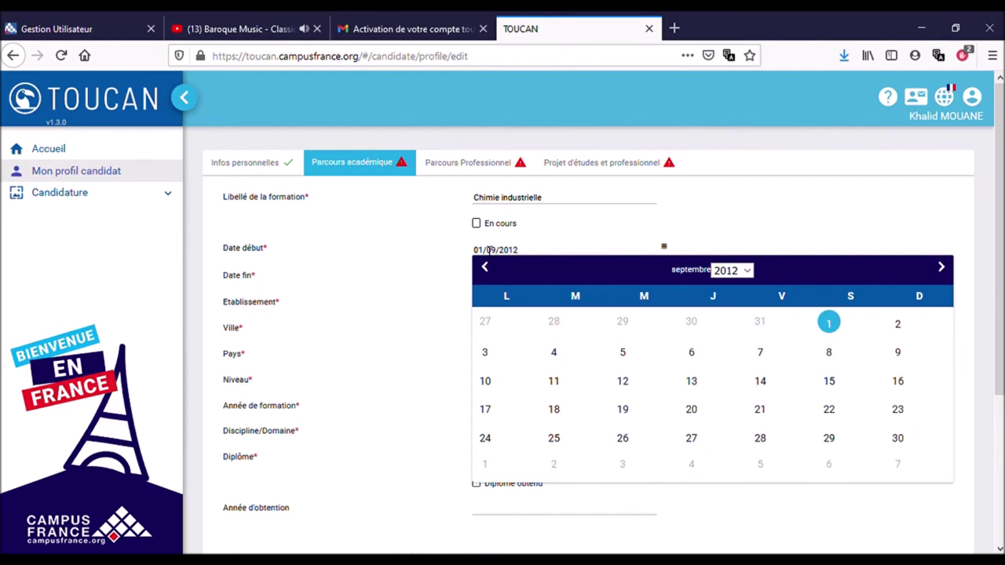
click(493, 279)
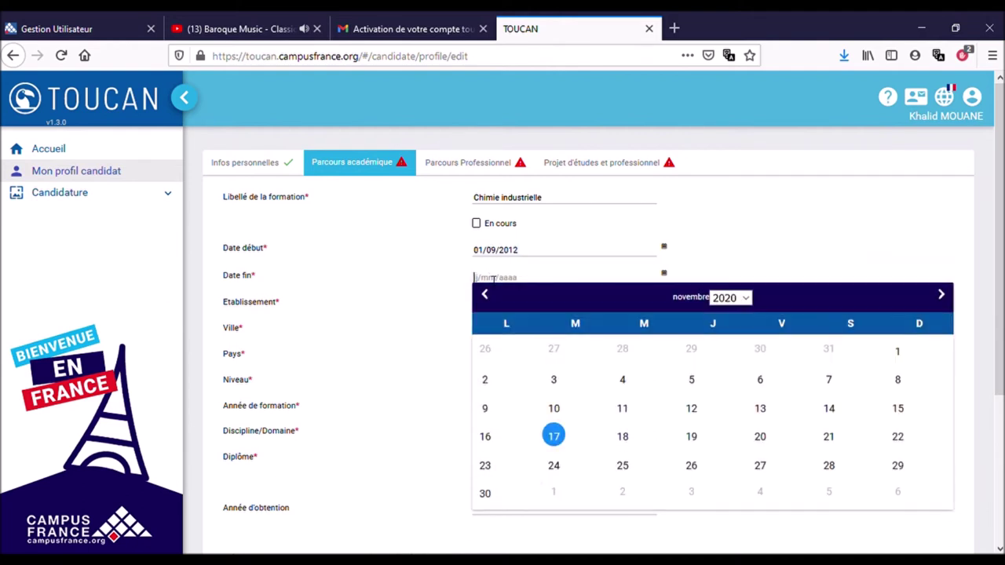
text(01/07/2019)
key(BackSpace)
key(BackSpace)
text(1)
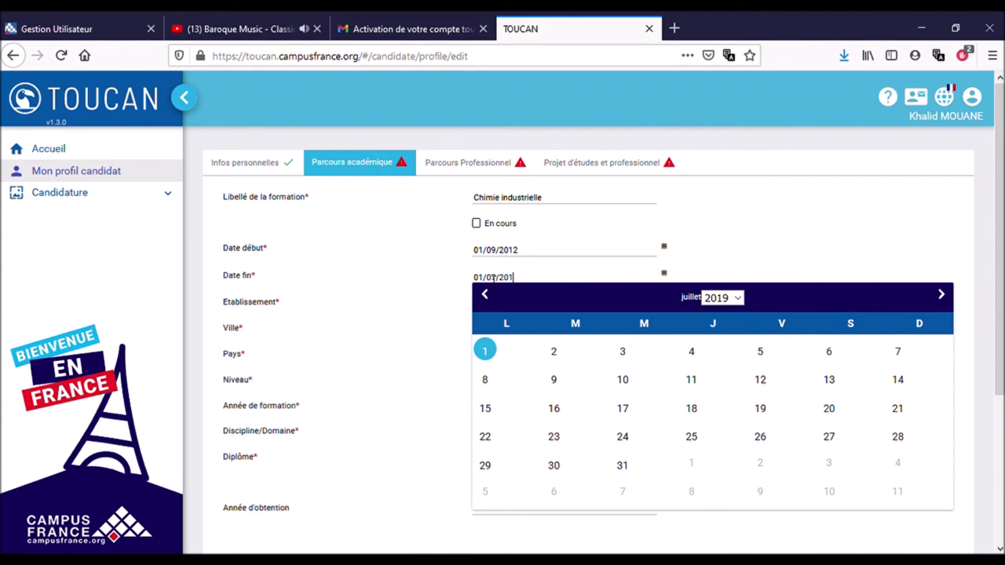
text(14)
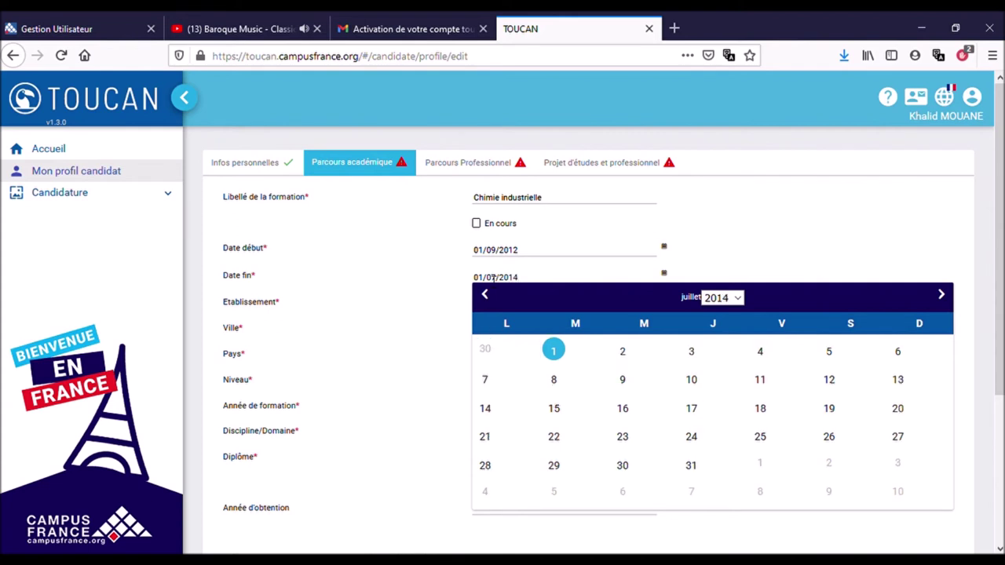
click(501, 309)
click(500, 309)
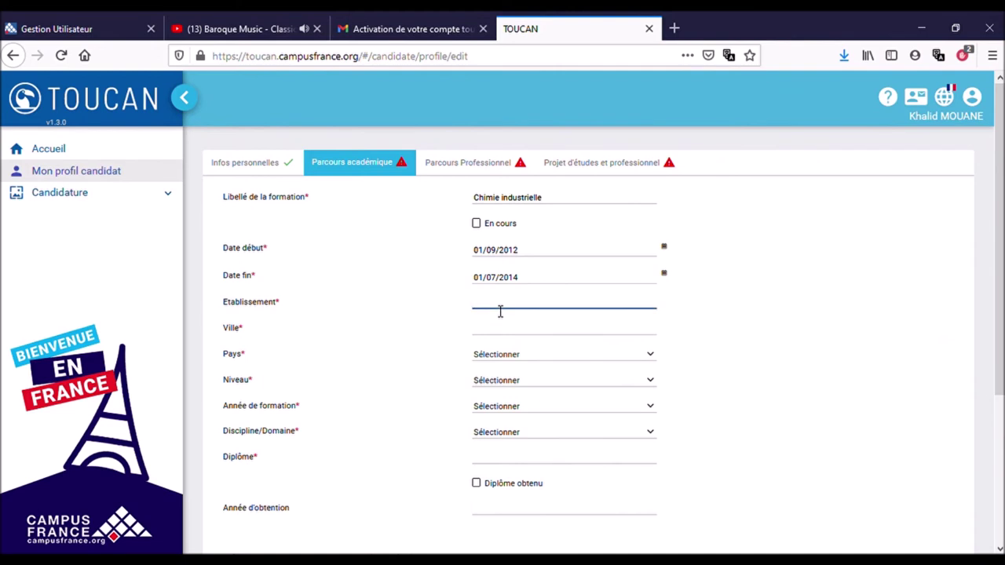
Enter institution 'Ecole des mines' and city 'Marrakech' for the training.
text(ecole des mines)
click(481, 310)
text(E)
key(BackSpace)
click(517, 340)
text(Marrakech)
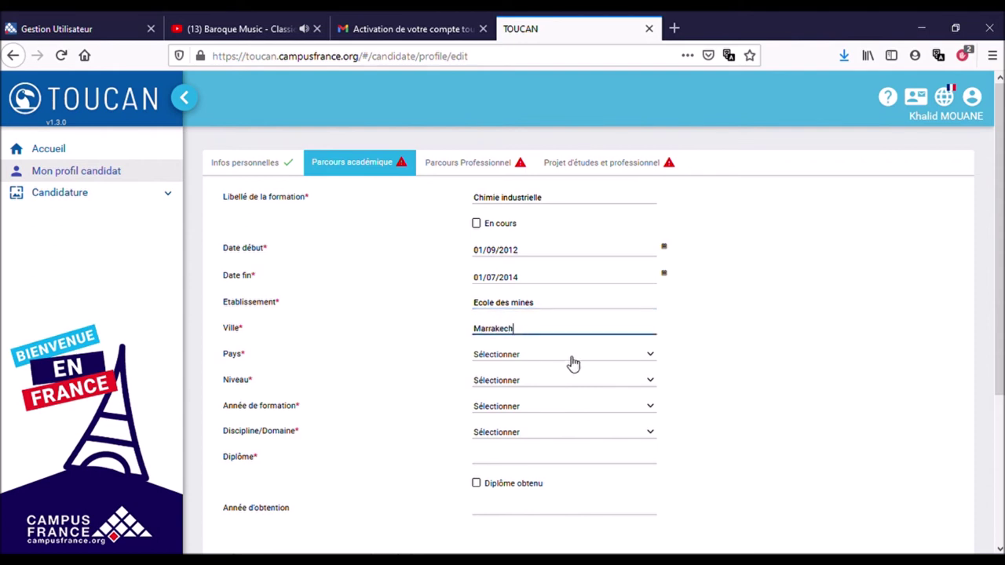
Choose country Maroc and level Licence, and change the end date to 01/07/2015.
click(571, 361)
text(ma)
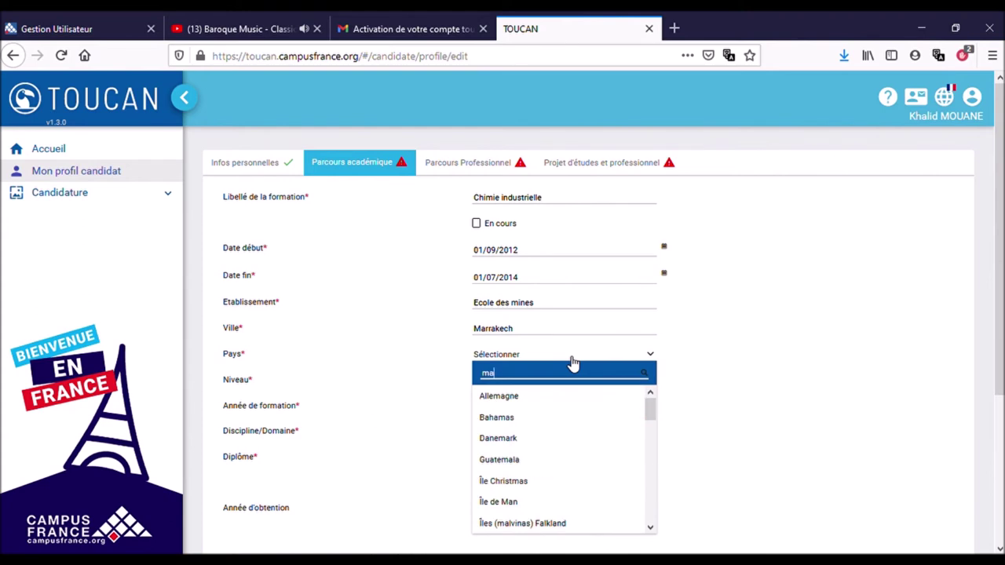
text(ro)
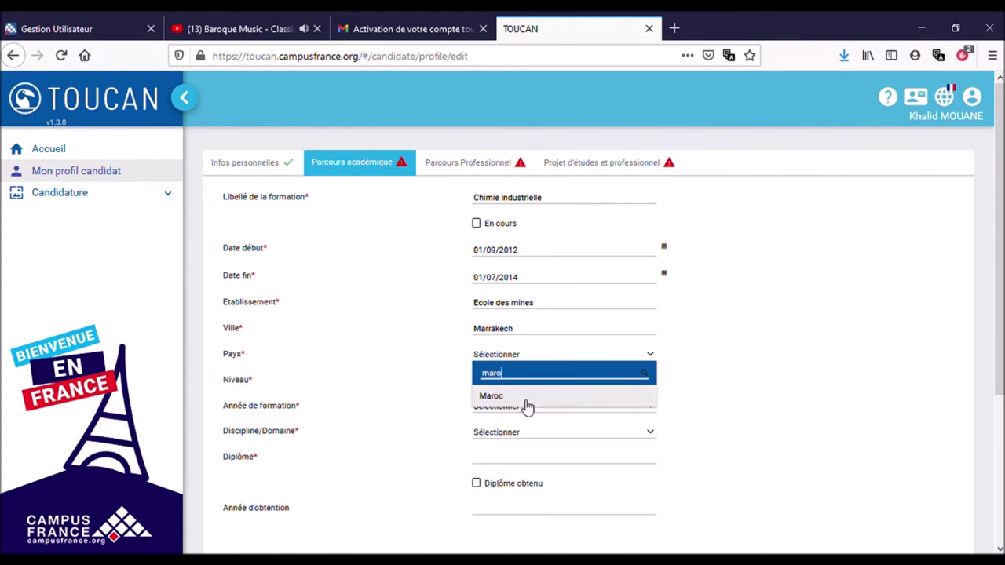
click(526, 402)
click(512, 382)
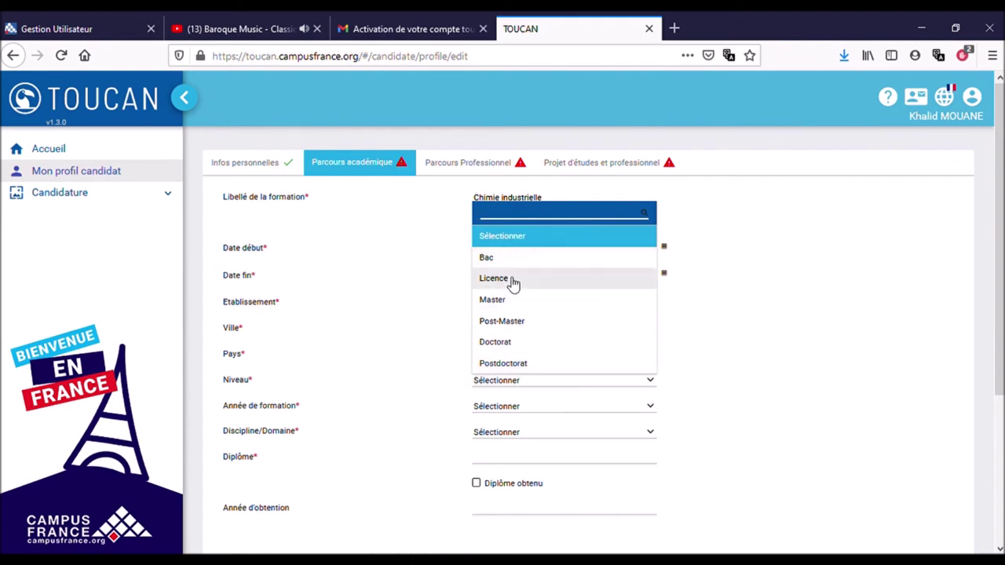
click(511, 281)
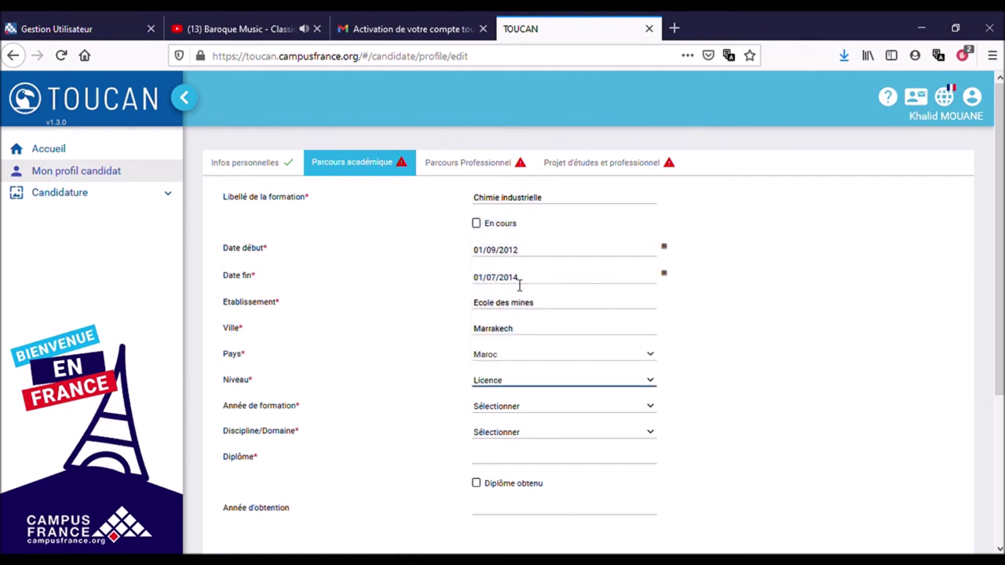
click(523, 281)
key(BackSpace)
text(5)
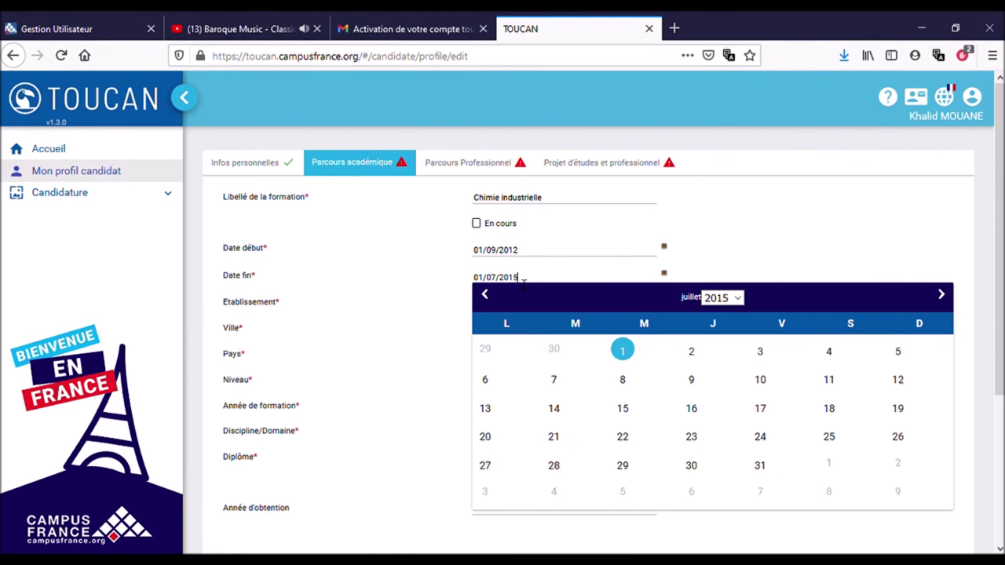
click(437, 301)
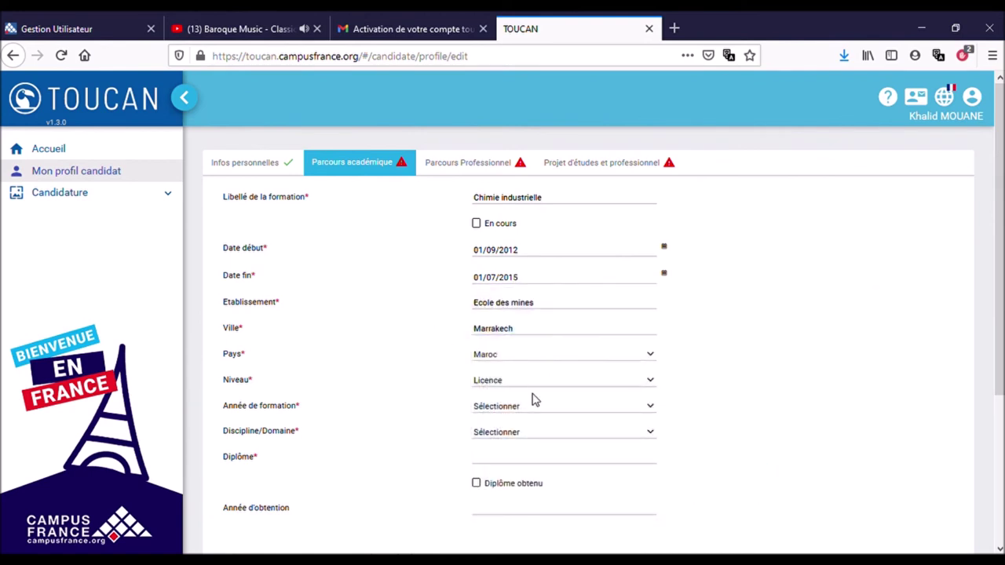
Set the training year to 3 and the discipline to Chimie.
click(523, 413)
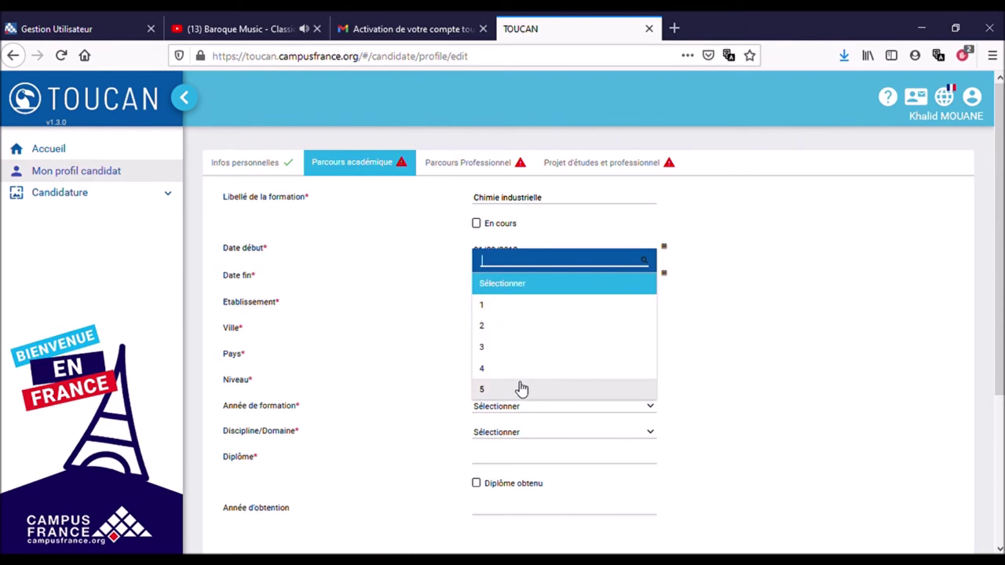
scroll(414, 414, down, 2)
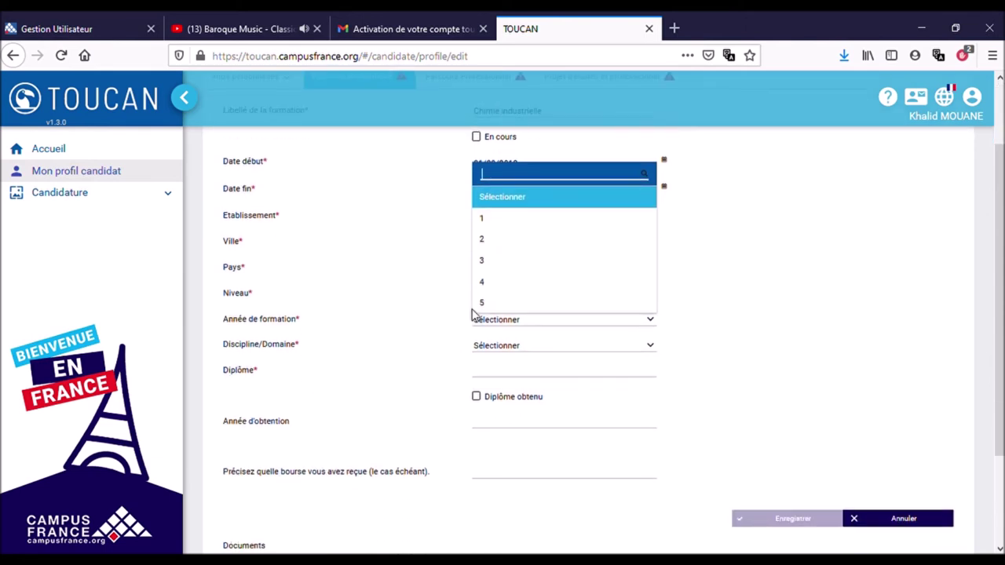
click(486, 267)
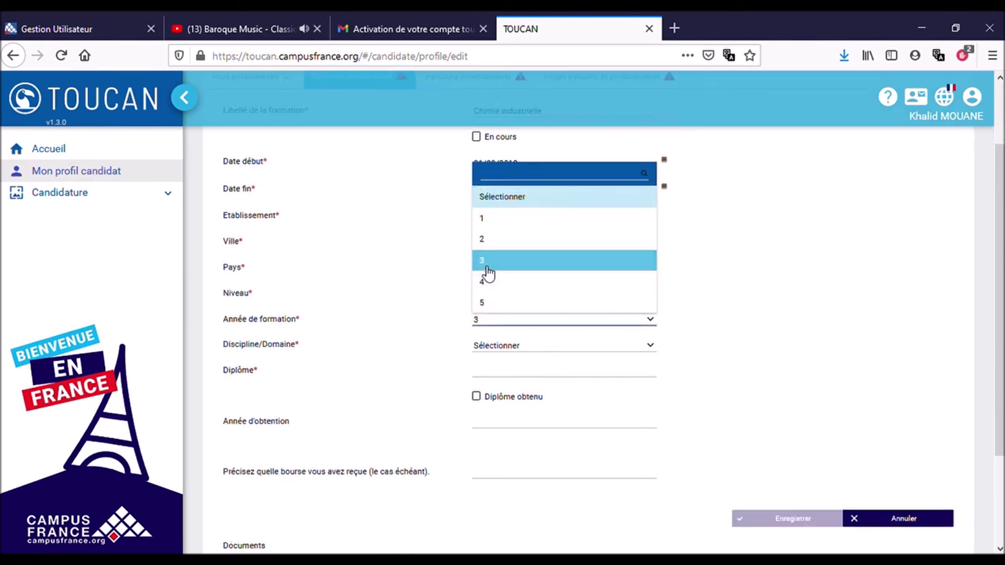
click(556, 352)
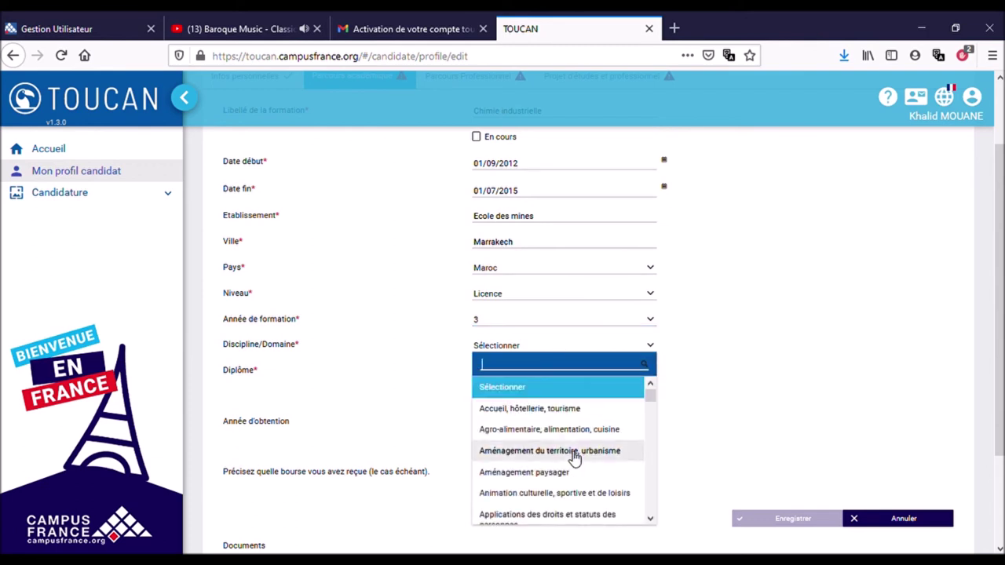
scroll(575, 459, down, 1)
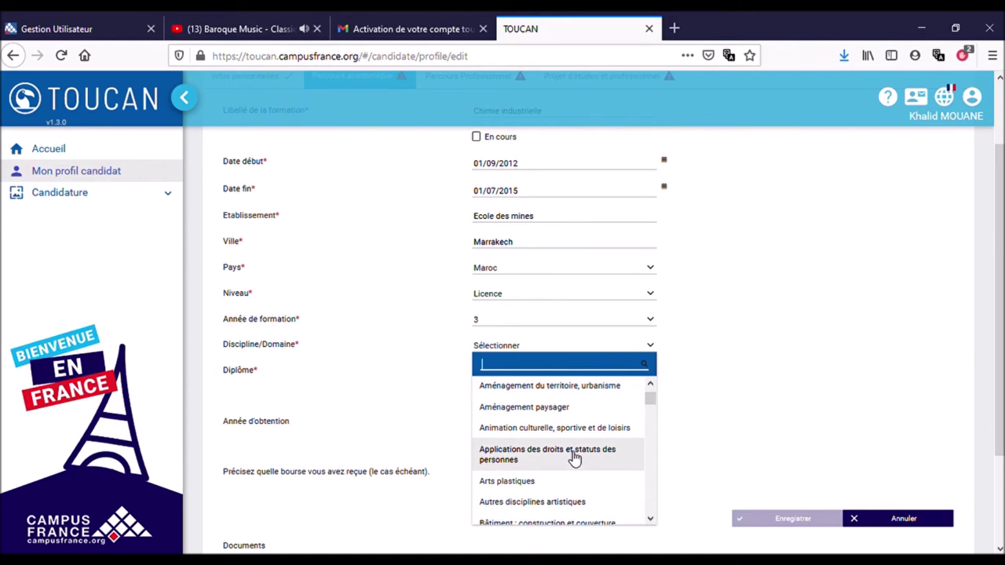
scroll(575, 459, down, 2)
scroll(575, 459, down, 2)
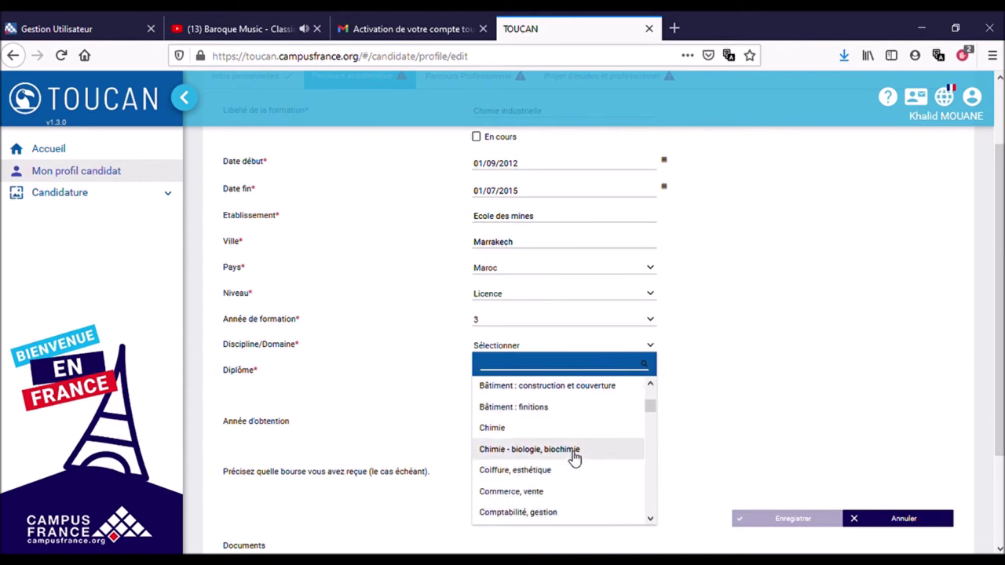
scroll(575, 459, down, 2)
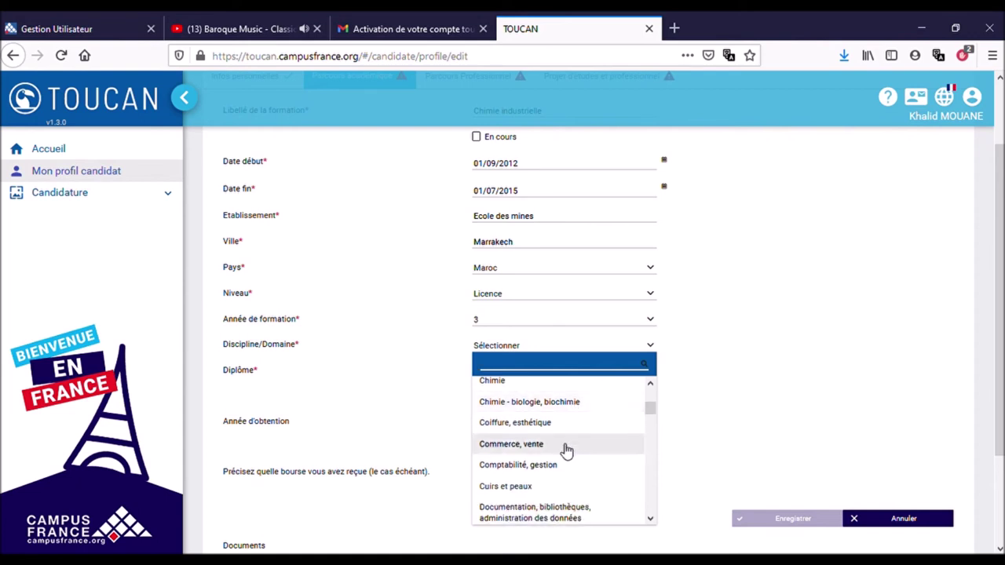
click(540, 402)
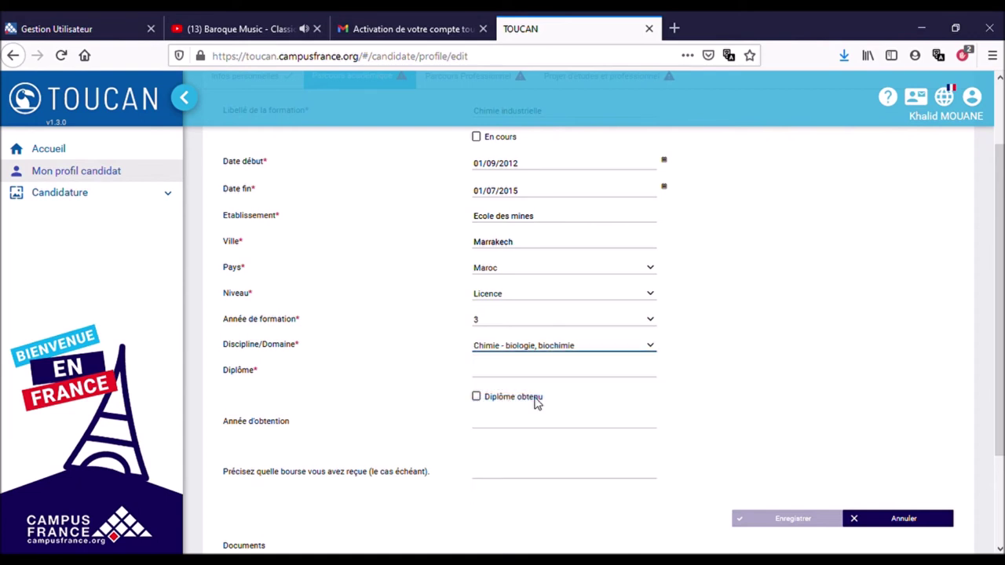
click(568, 353)
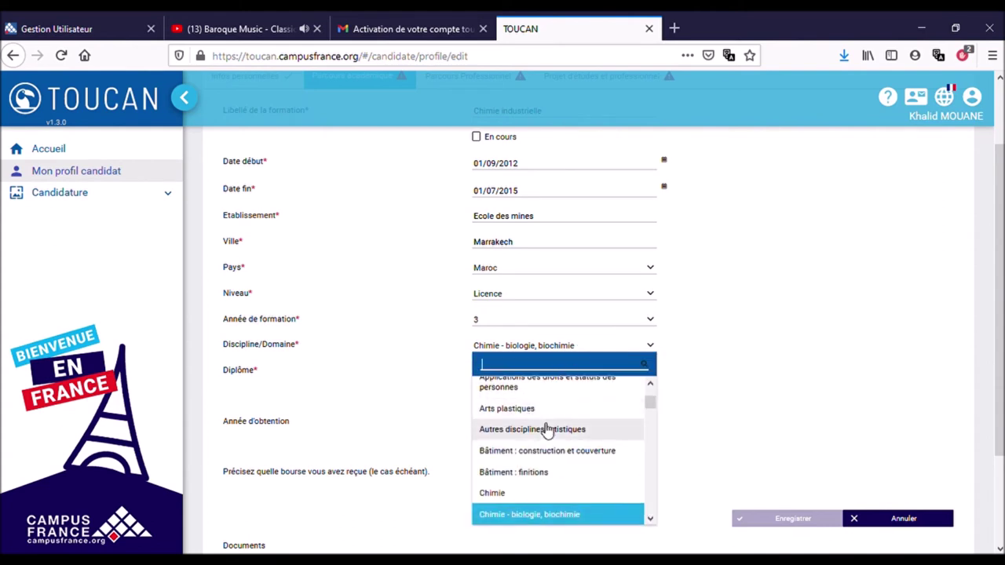
click(502, 493)
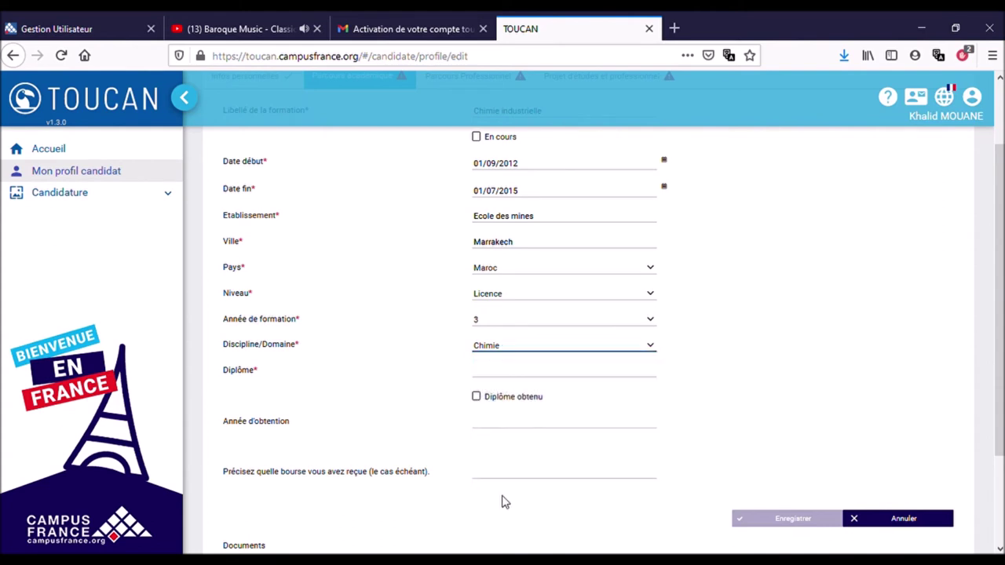
Enter diploma 'Technicien spécialisé', mark it obtained in 2015, and save the training.
click(505, 374)
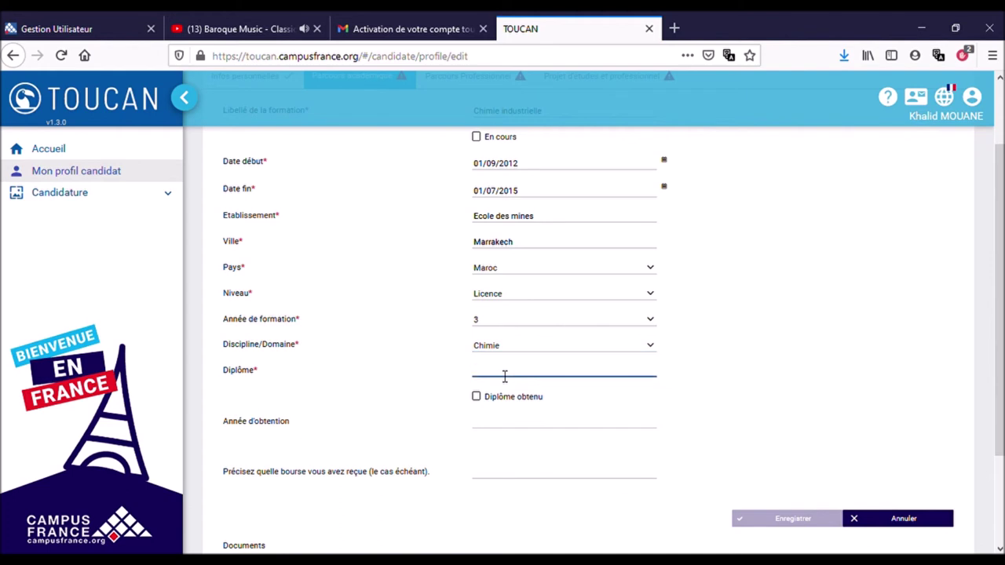
text(Technicien spécialisé)
scroll(563, 452, down, 3)
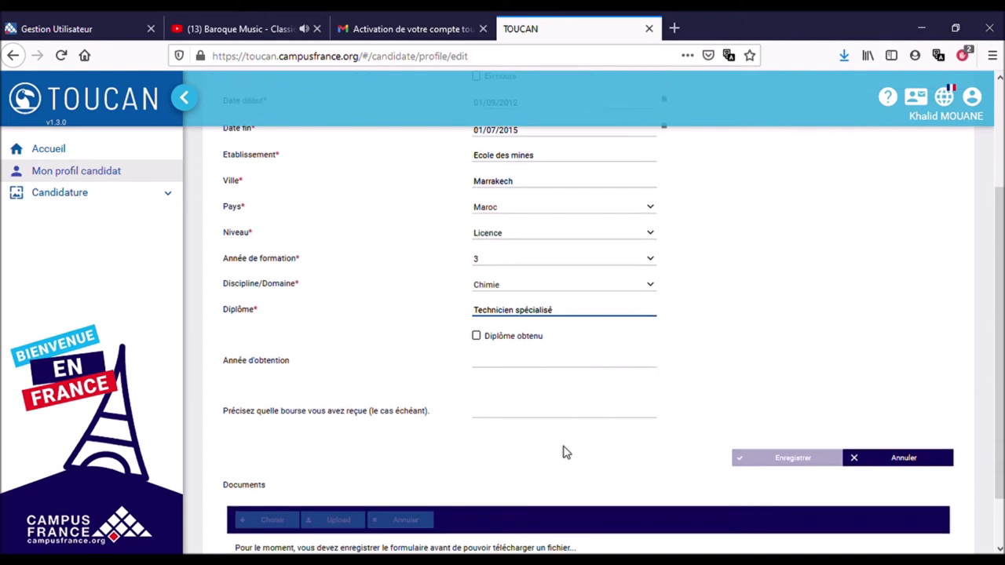
click(476, 279)
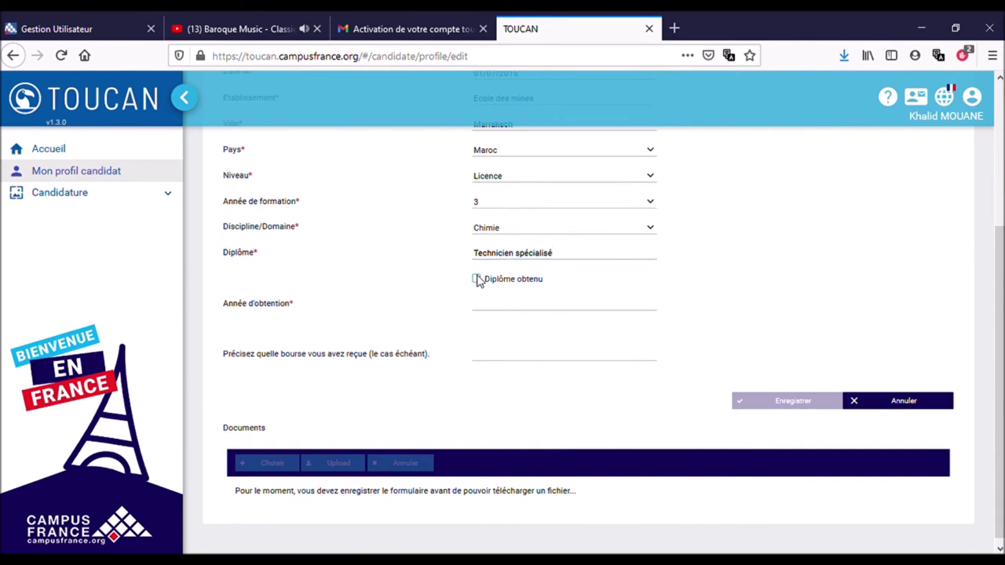
click(503, 314)
text(20)
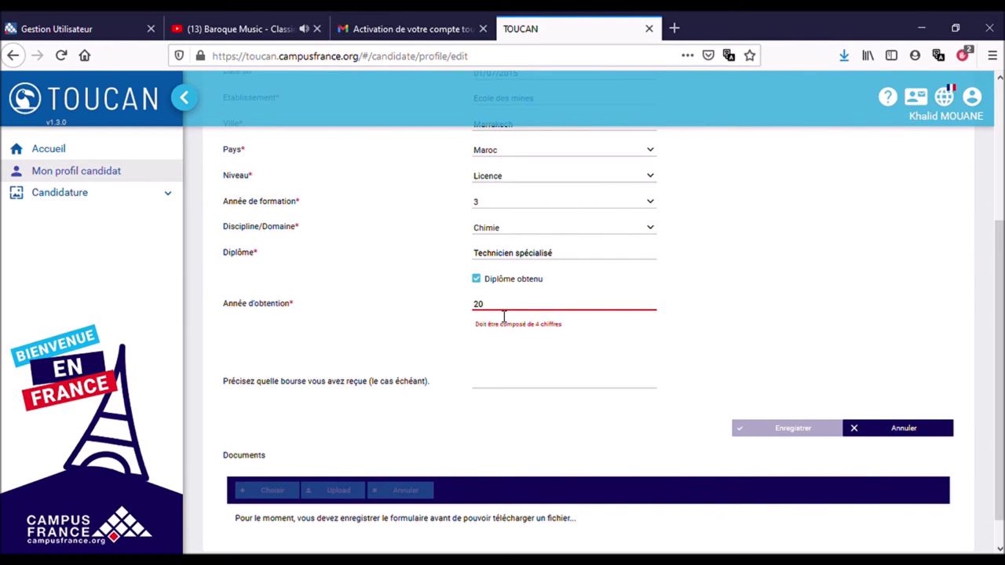
text(15)
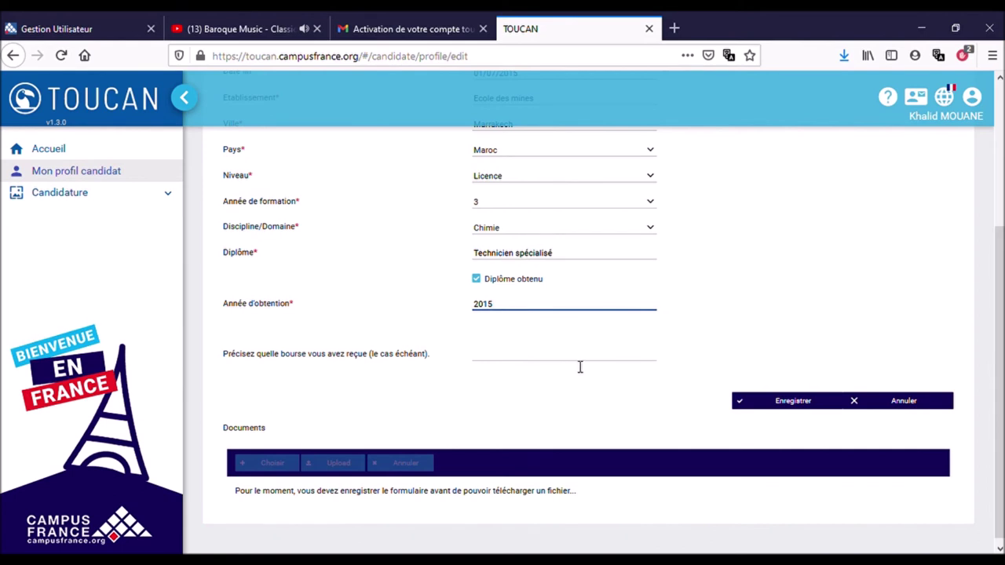
click(799, 401)
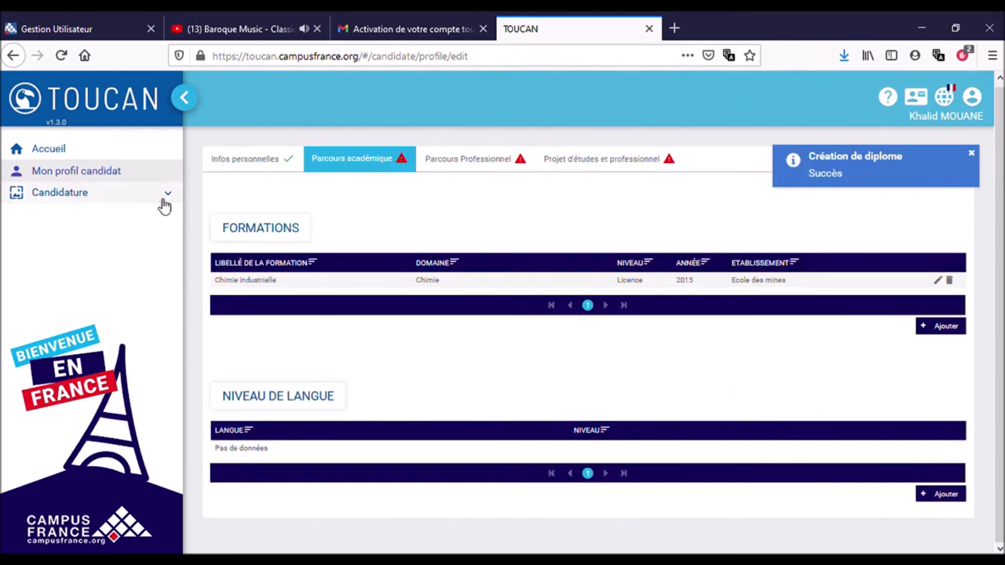
From Candidature > Mes candidatures, start a new application to reach the session list showing CampusArt 2021.
click(85, 200)
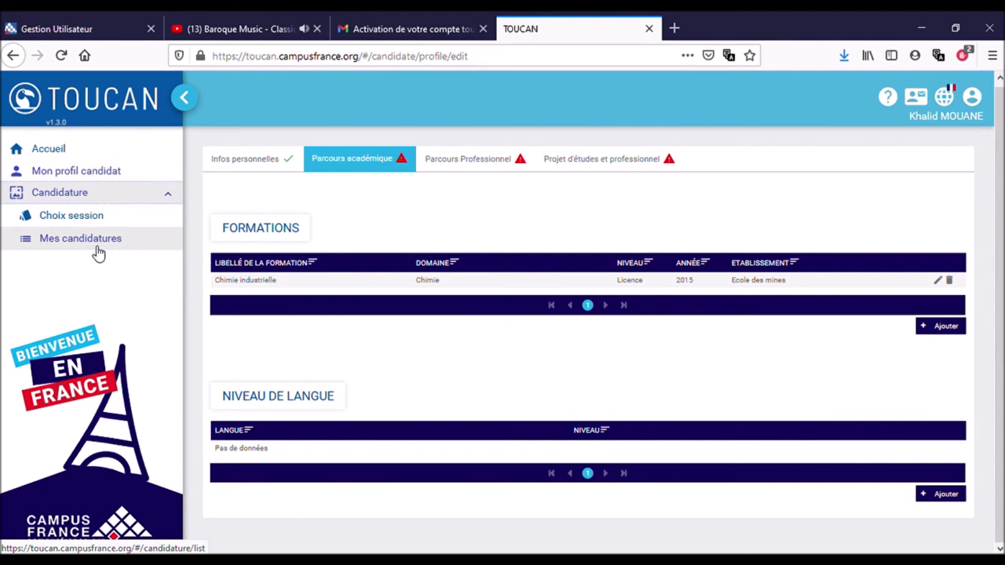
click(93, 248)
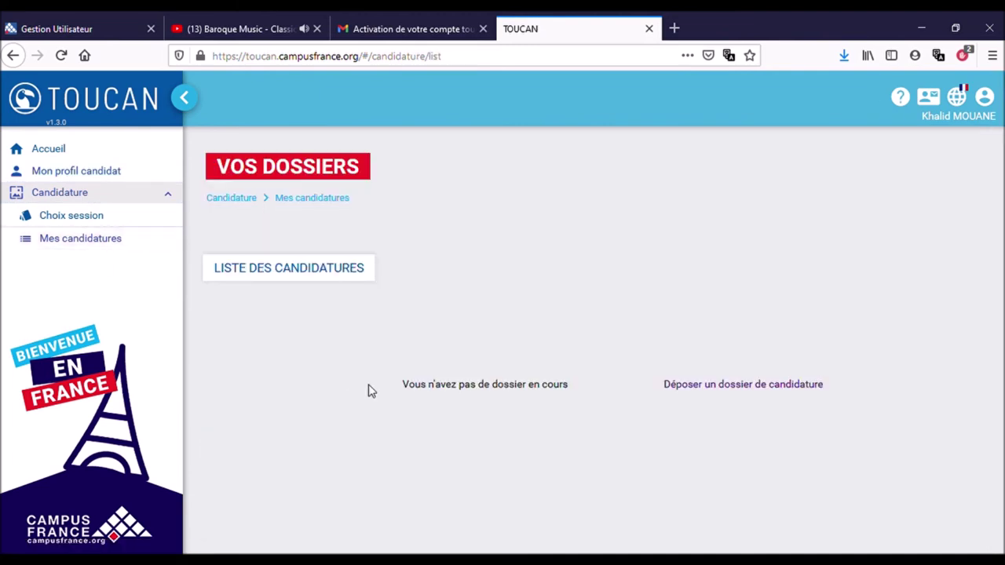
click(707, 390)
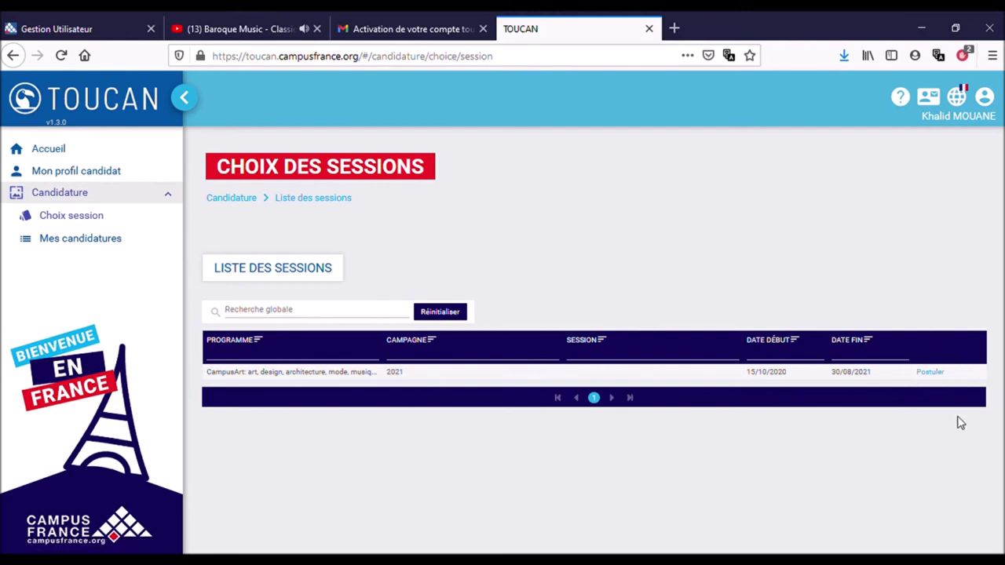
Apply to the CampusArt 2021 session and tick all five eligibility declarations, including French level, guide, student status and ID.
click(935, 373)
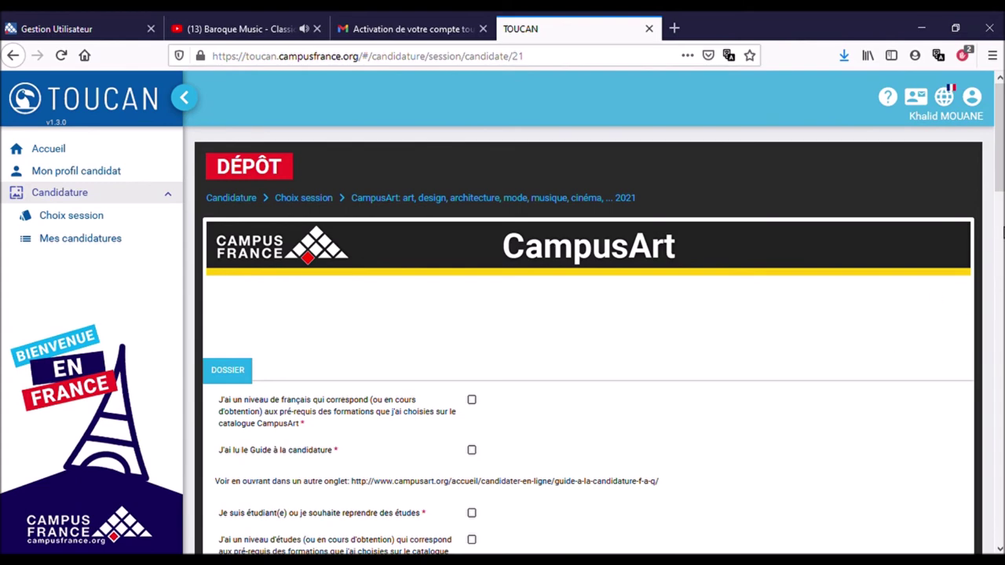
scroll(1001, 276, down, 3)
scroll(1001, 277, down, 1)
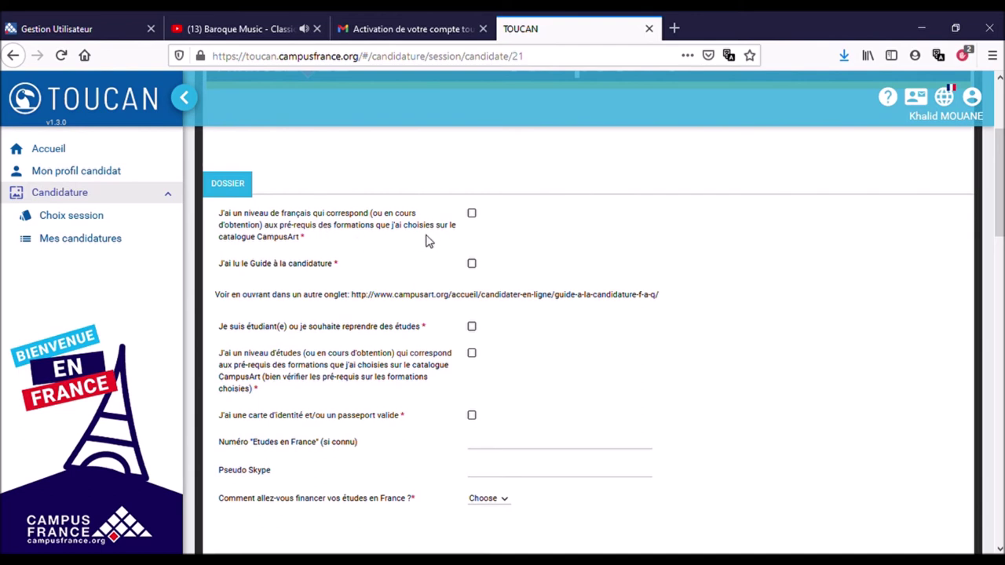
click(472, 214)
click(472, 264)
click(471, 328)
click(472, 354)
click(473, 416)
Enter your Skype username in the Pseudo Skype field, correcting the mistyped start.
scroll(493, 430, down, 2)
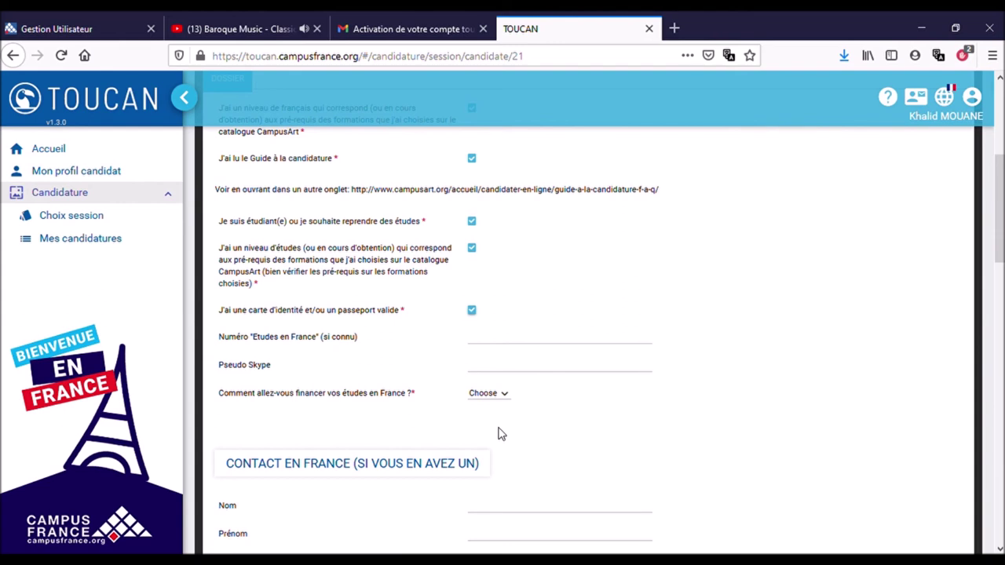
click(487, 345)
click(486, 377)
text(!khal)
key(BackSpace)
key(BackSpace)
key(BackSpace)
key(BackSpace)
key(BackSpace)
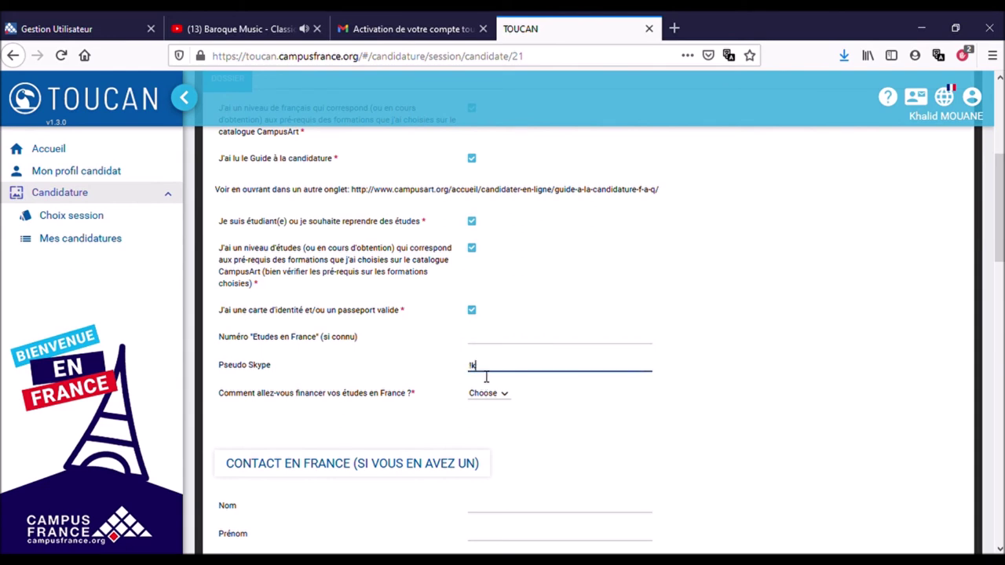
Set the study financing method to autofinancement.
scroll(528, 416, down, 2)
click(499, 324)
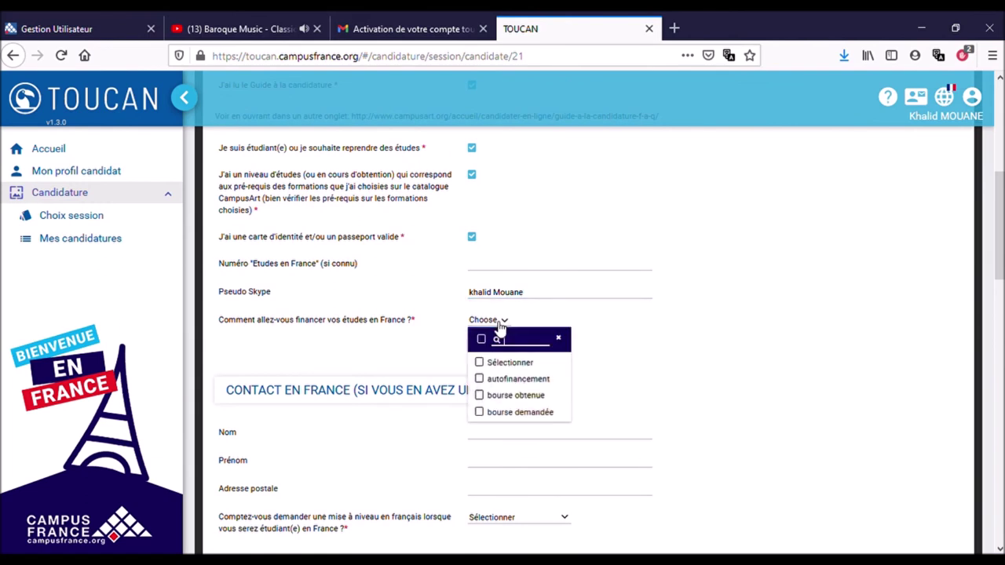
click(480, 381)
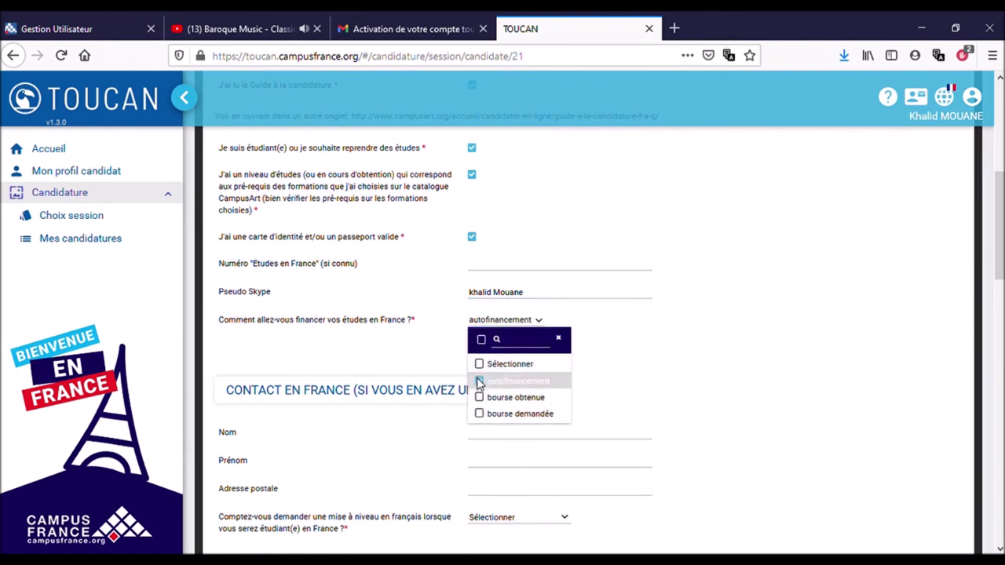
click(649, 372)
Answer 'non' to the French language upgrade question.
scroll(650, 372, down, 3)
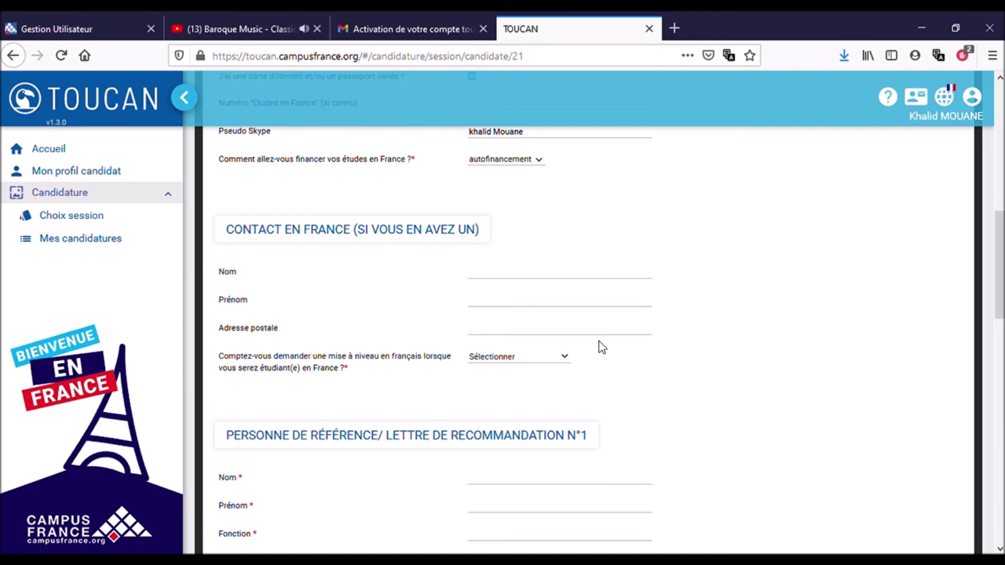
scroll(598, 347, down, 1)
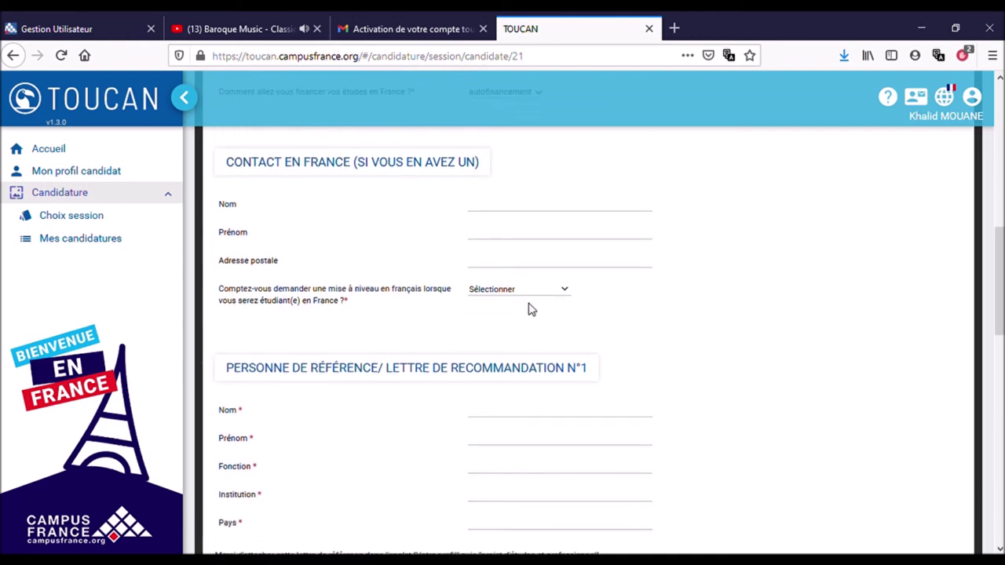
click(567, 298)
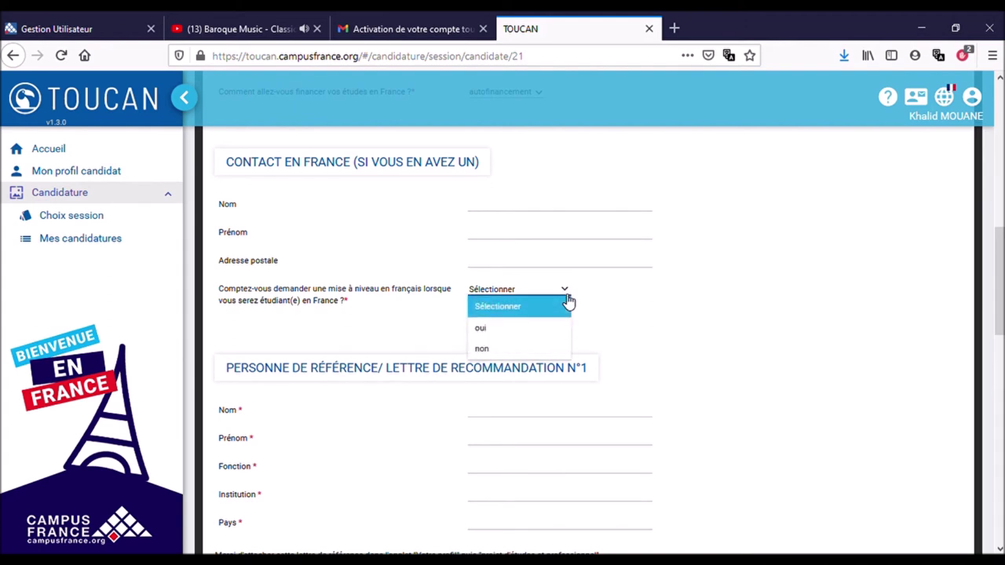
click(517, 351)
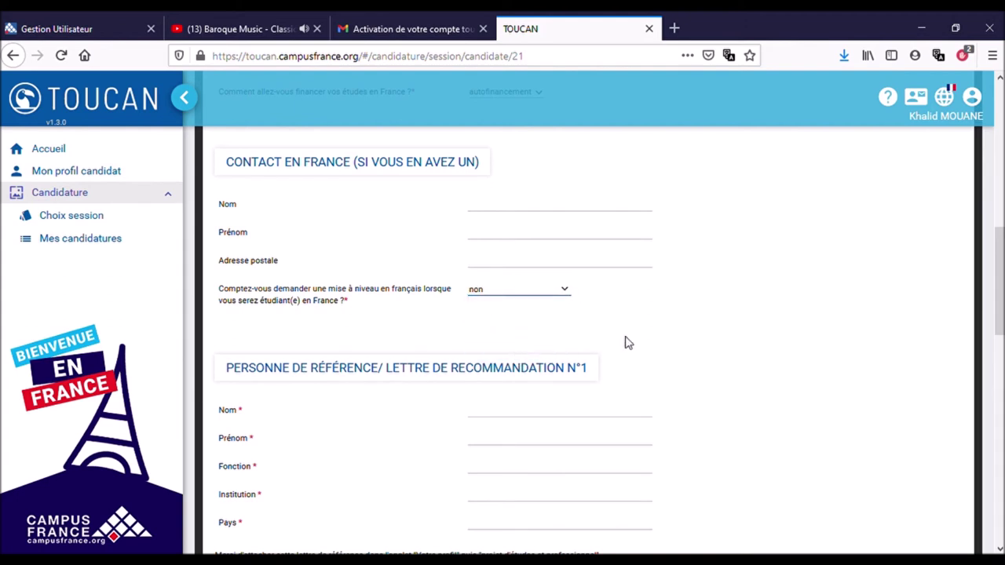
scroll(625, 343, down, 3)
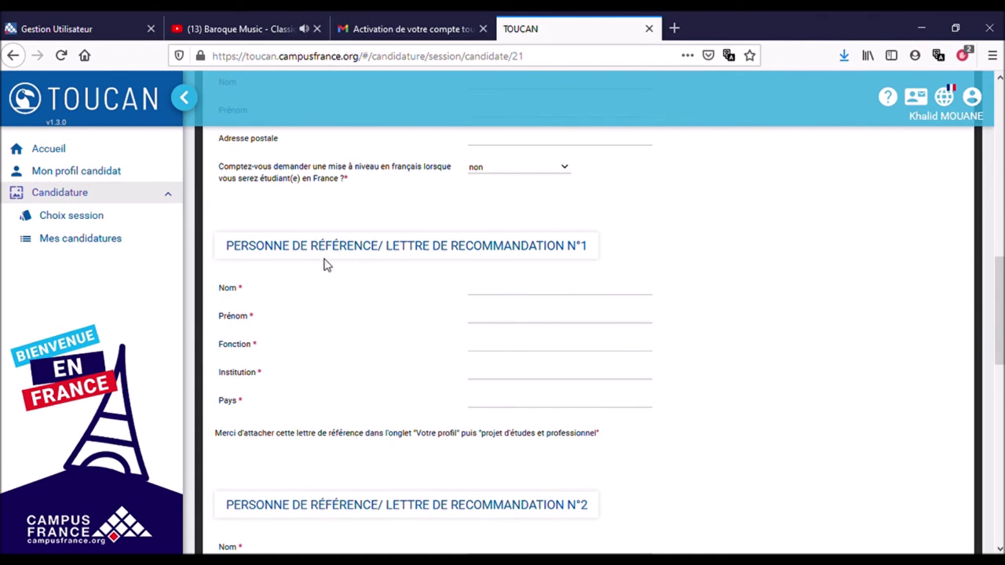
scroll(595, 296, down, 3)
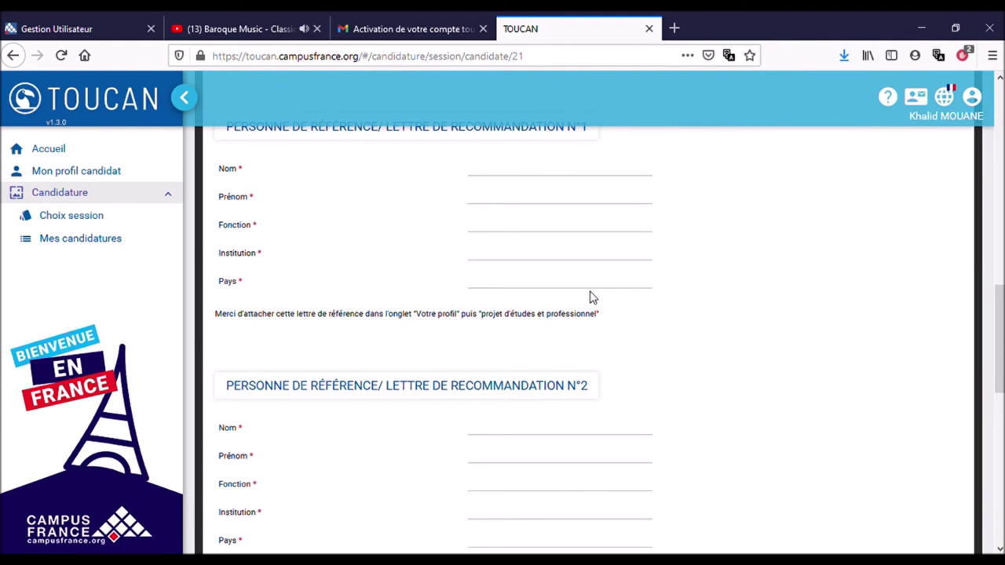
scroll(593, 297, down, 6)
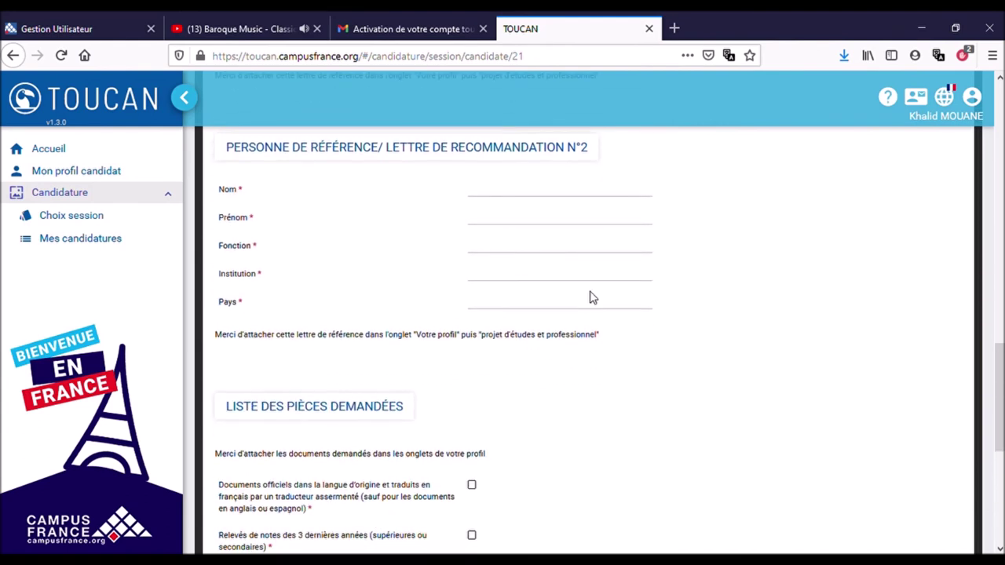
scroll(593, 297, up, 7)
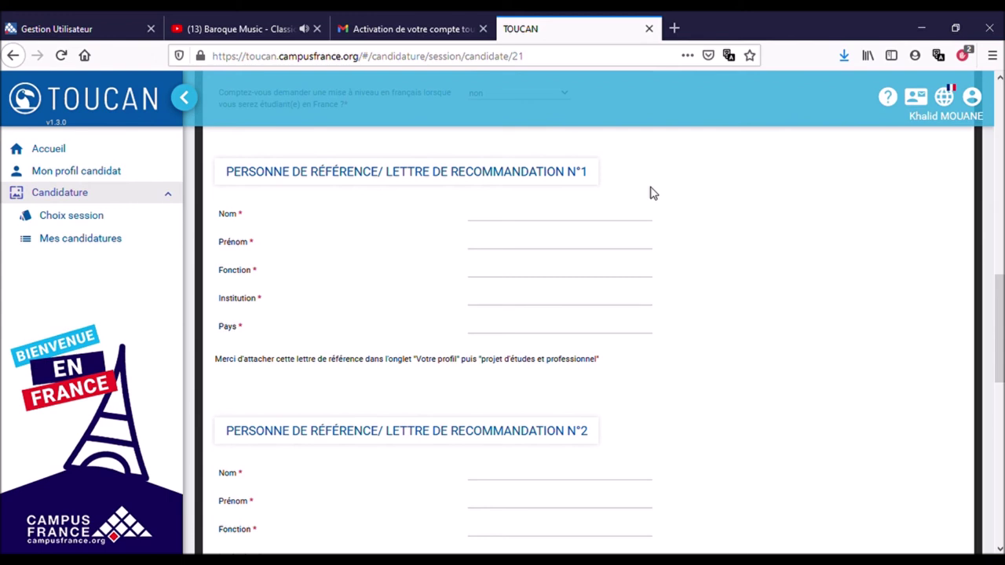
click(518, 225)
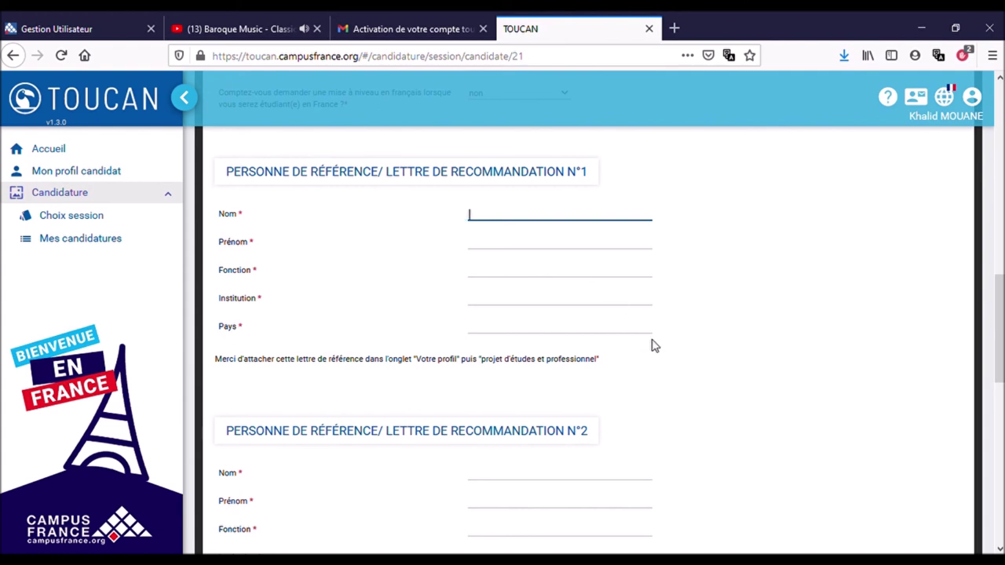
Tick 'J'accepte les termes de la convention' in the CONVENTION section at the bottom of the form.
scroll(654, 345, down, 2)
scroll(654, 346, down, 5)
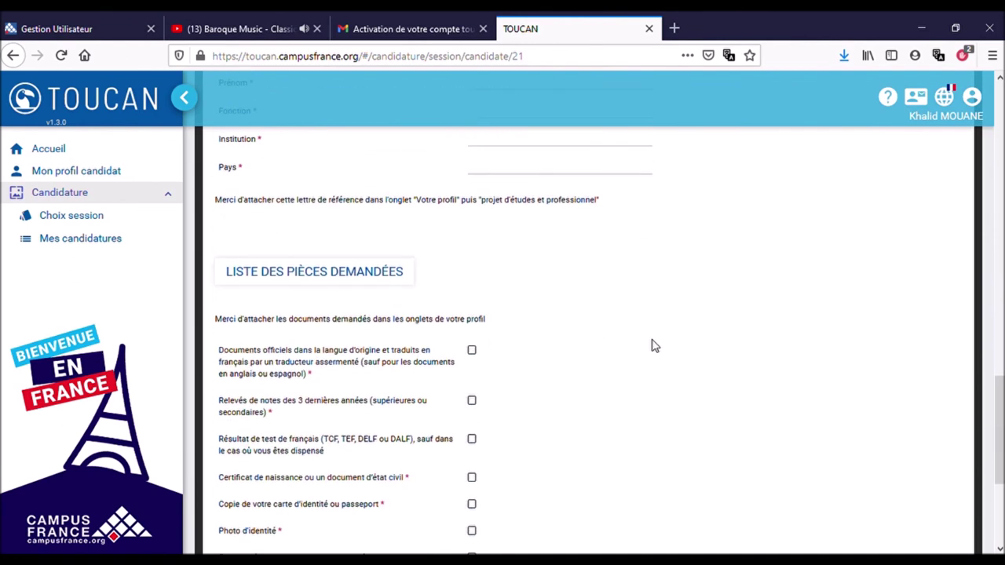
scroll(654, 346, down, 1)
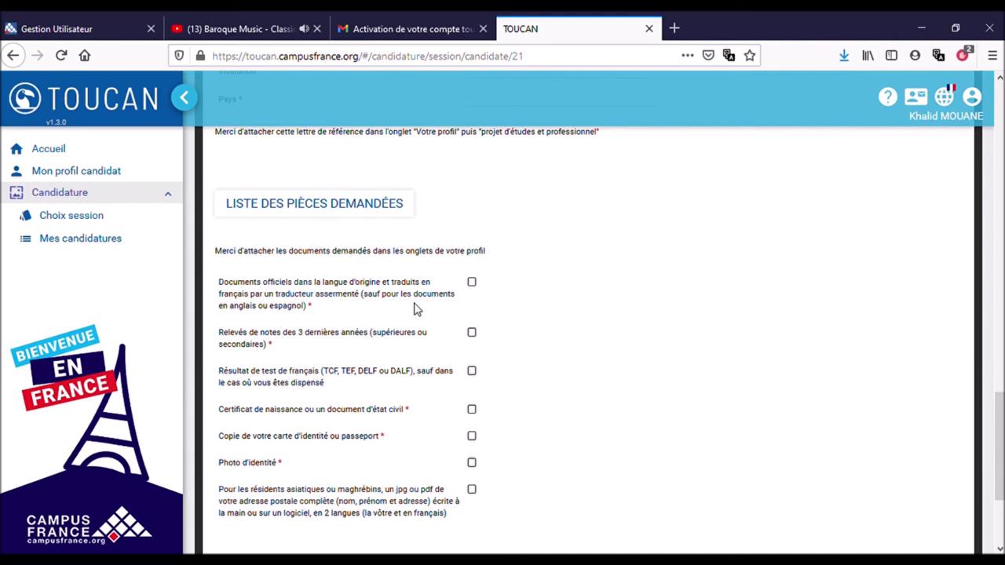
scroll(548, 346, down, 2)
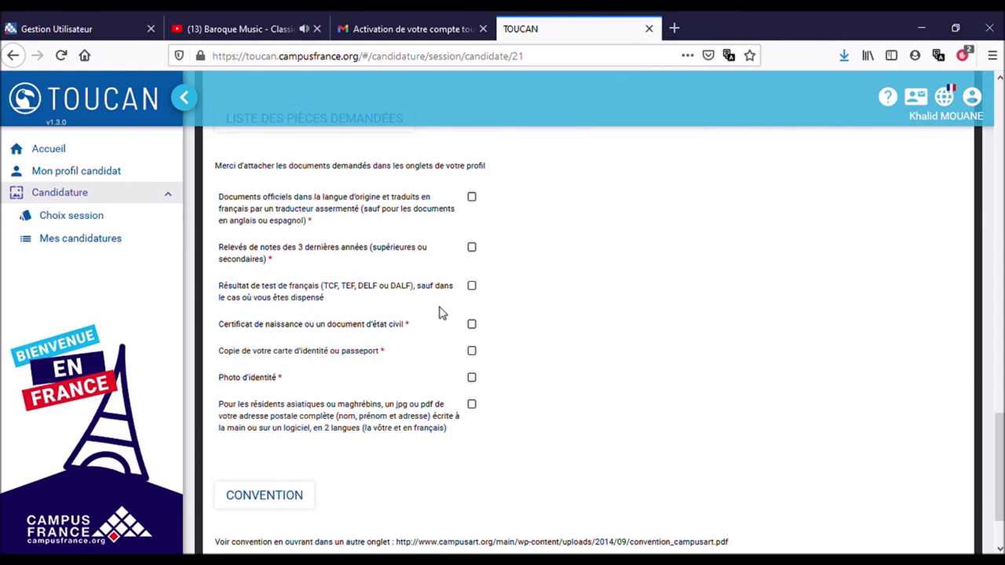
scroll(541, 317, down, 1)
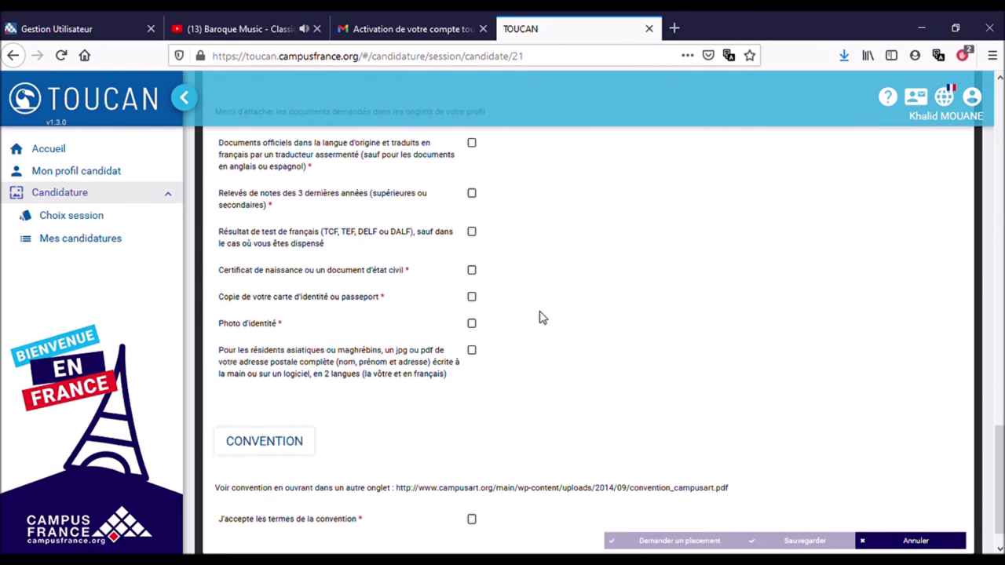
scroll(515, 286, down, 1)
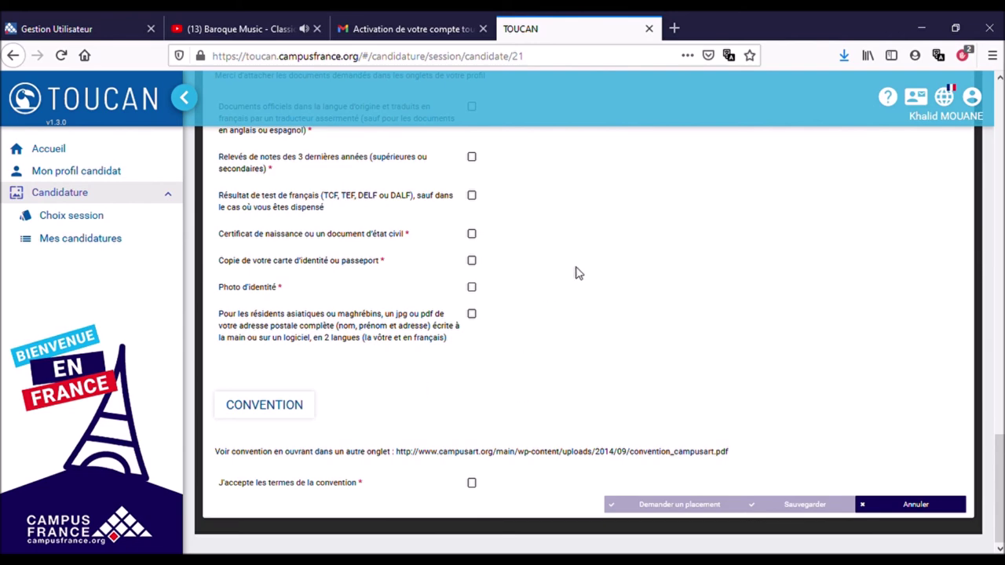
click(471, 483)
scroll(700, 387, up, 15)
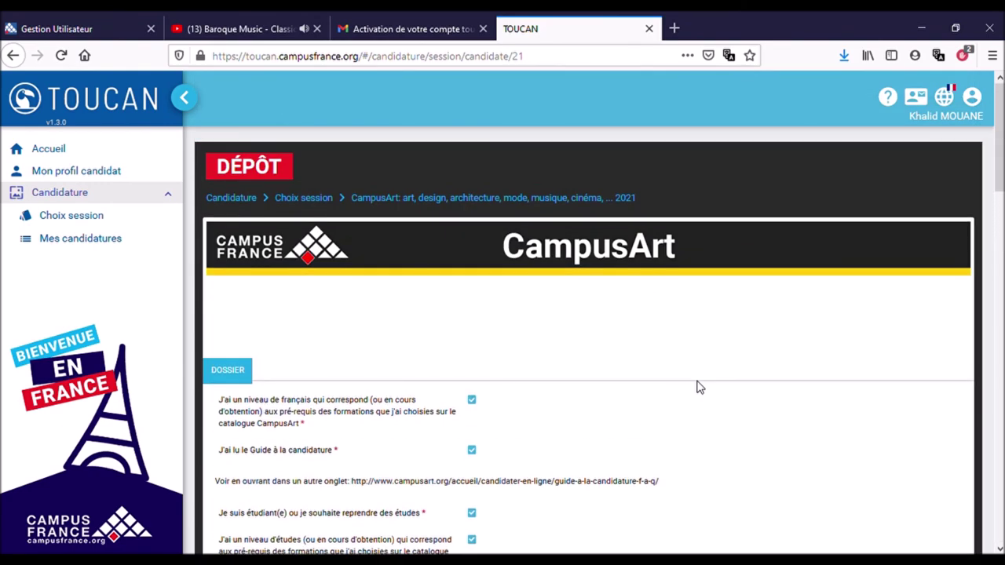
scroll(699, 387, down, 2)
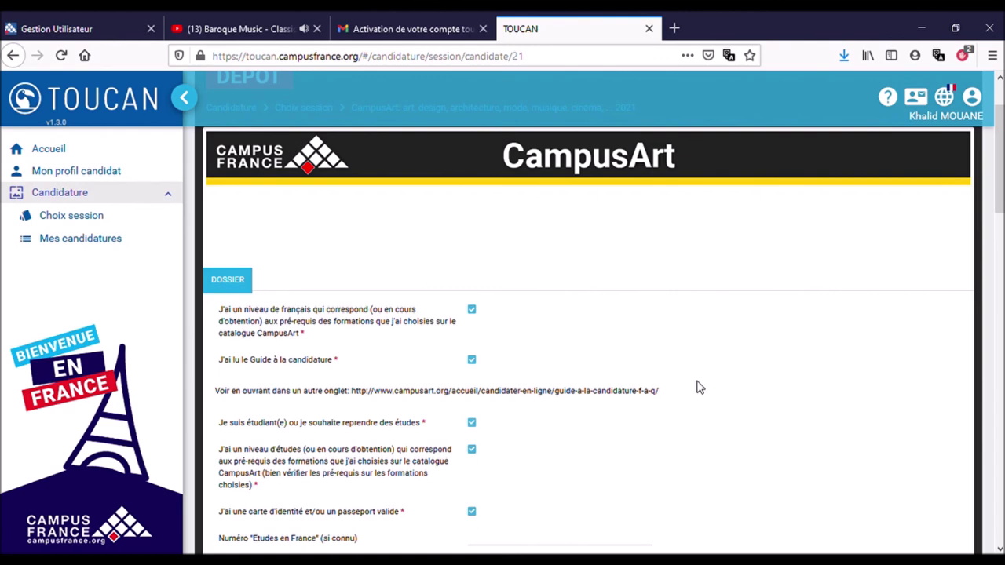
scroll(699, 387, down, 2)
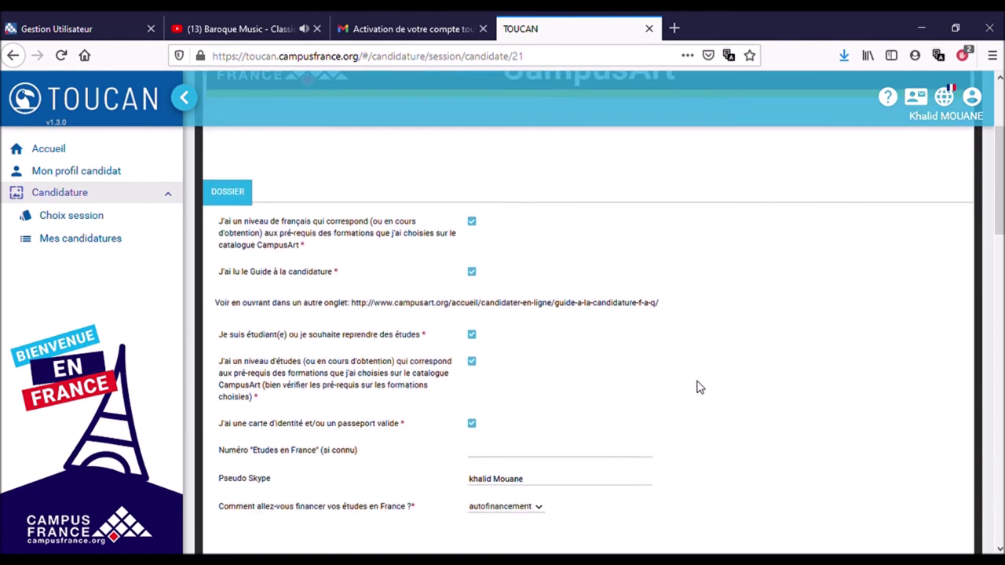
scroll(700, 387, down, 4)
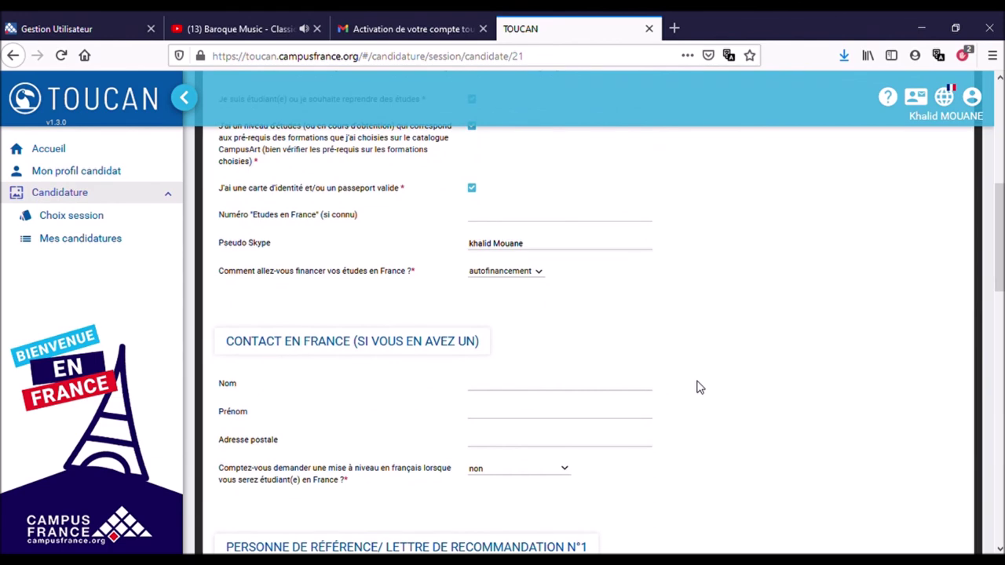
scroll(700, 387, up, 7)
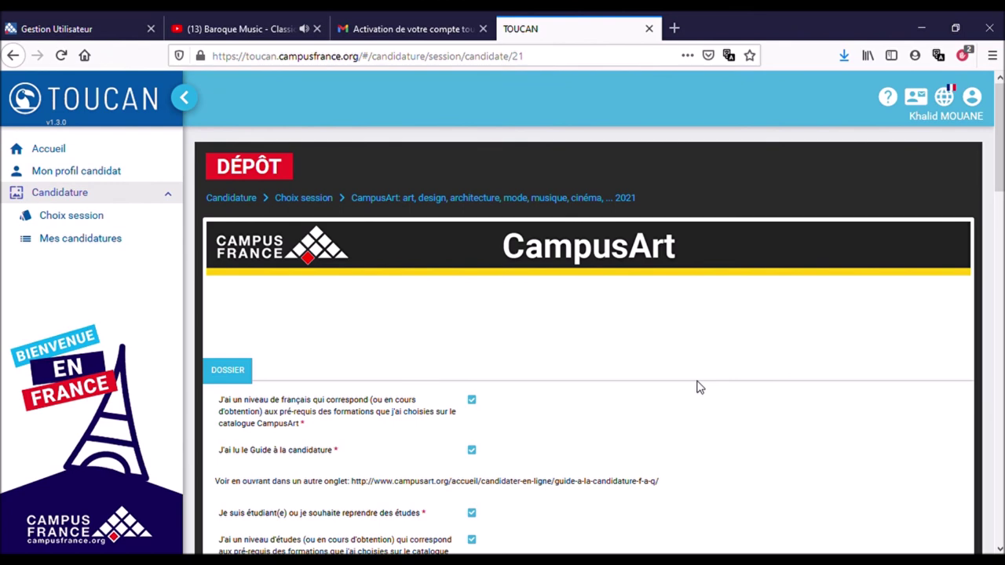
scroll(700, 387, down, 2)
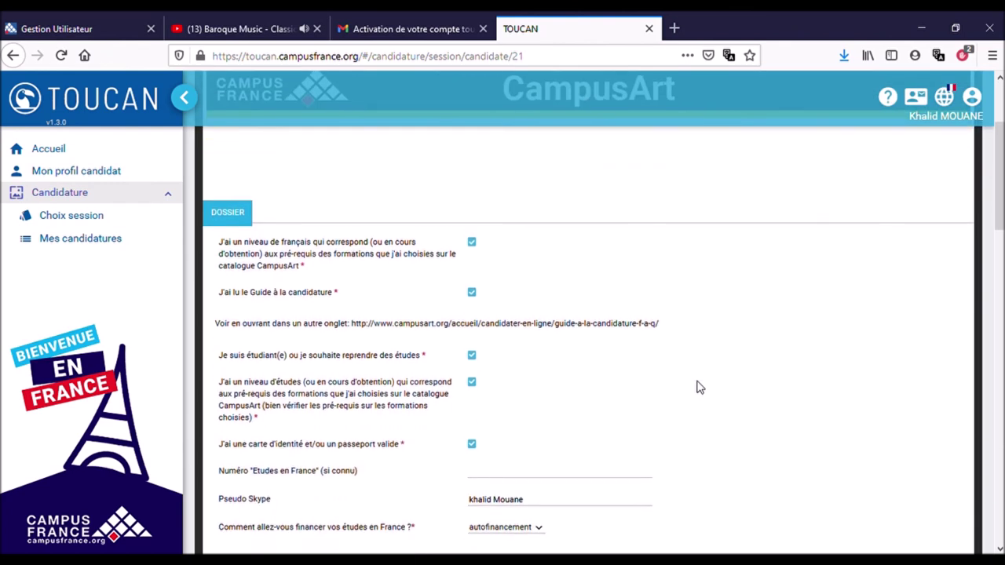
scroll(699, 387, up, 2)
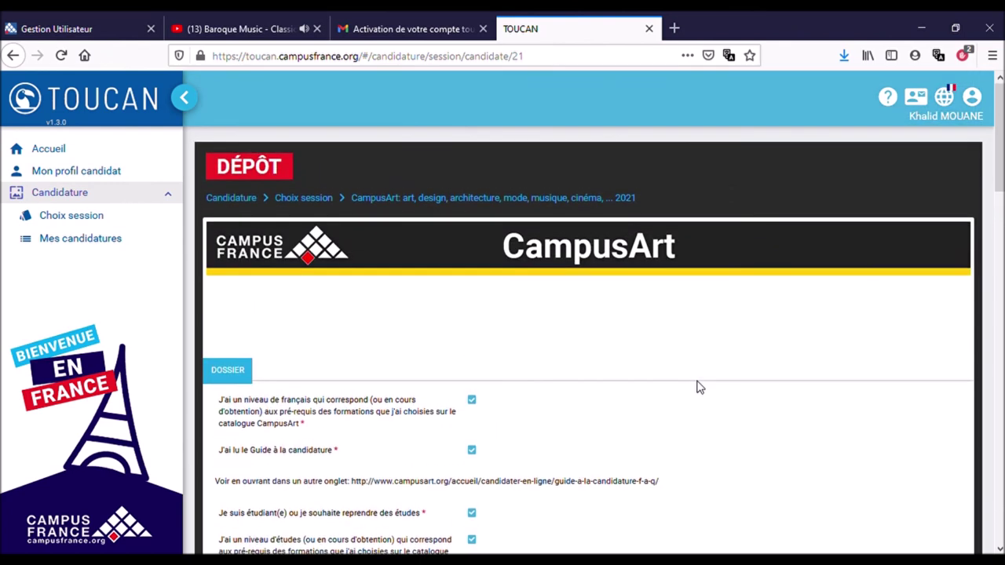
scroll(700, 387, down, 3)
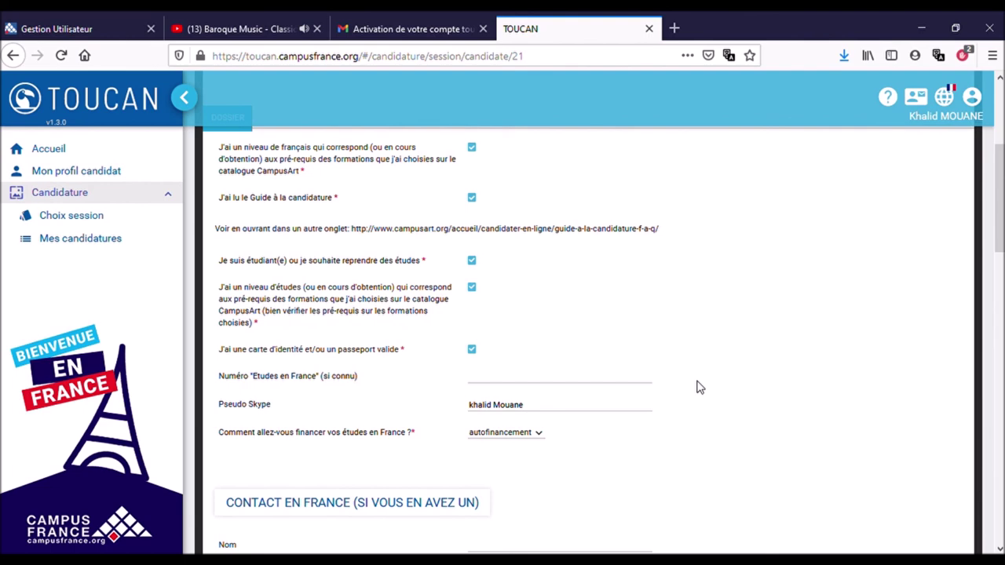
scroll(701, 387, down, 5)
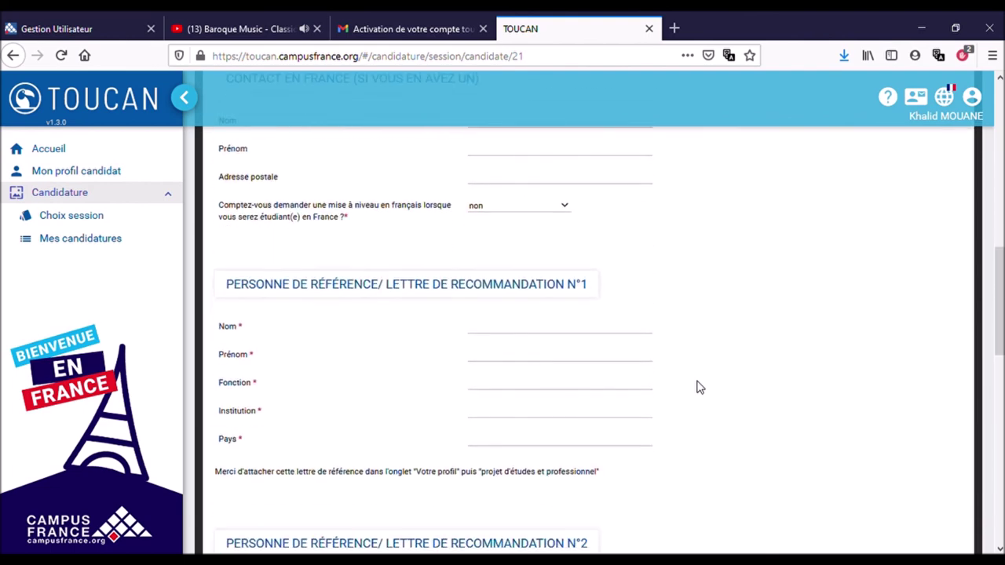
scroll(700, 388, down, 5)
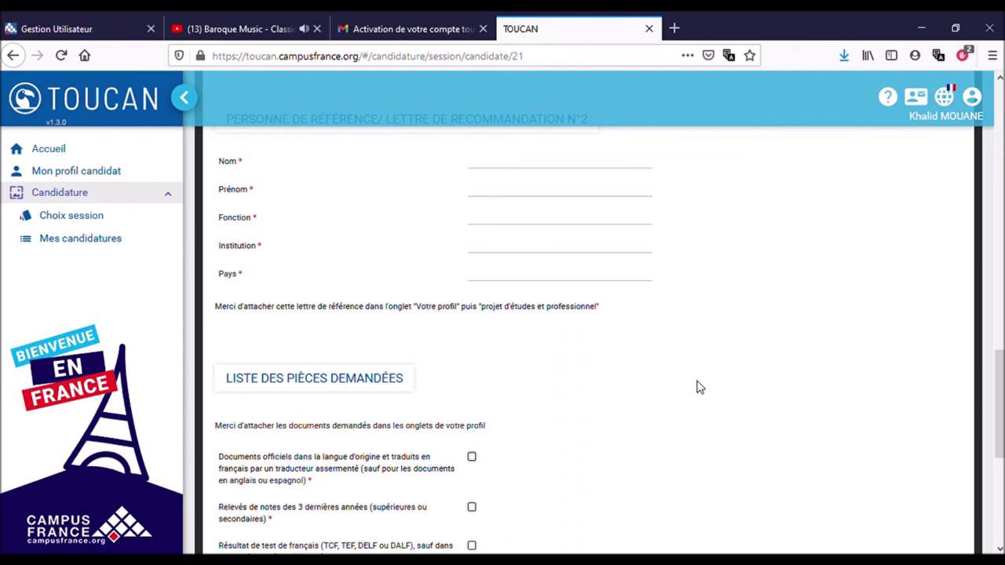
scroll(701, 387, down, 4)
key(Home)
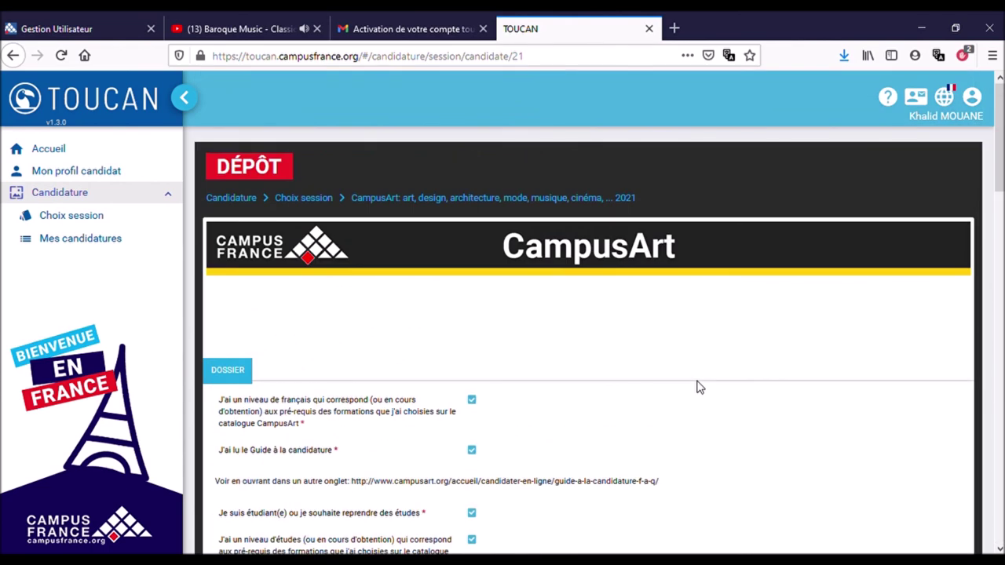